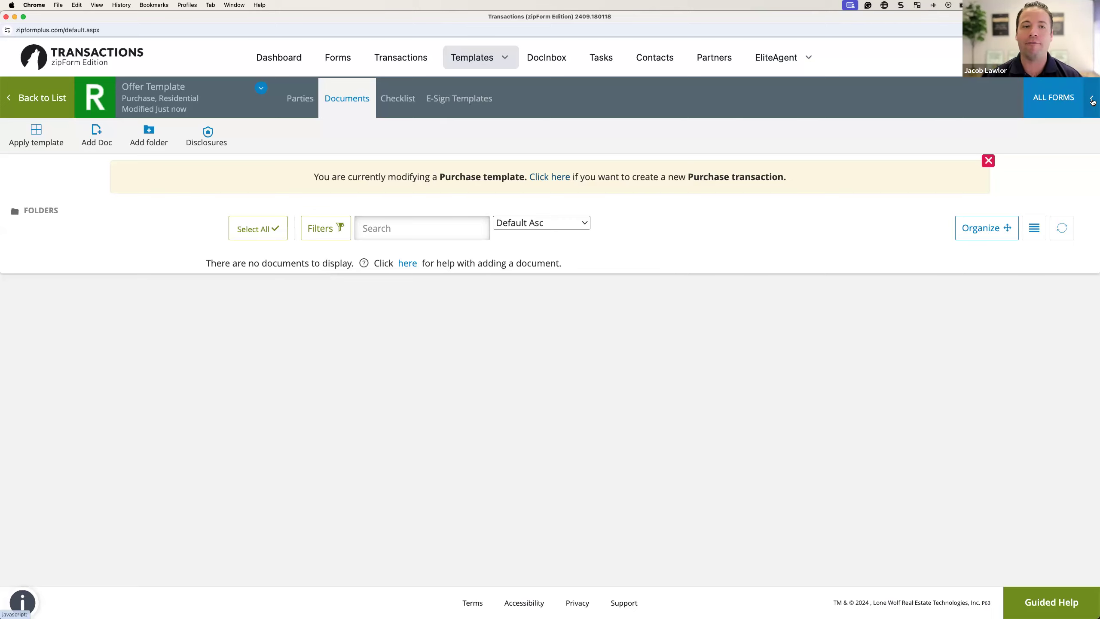
Step: Add the California Residential Purchase Agreement – 7/24 from the CAR library and open it in the editor
click(1067, 109)
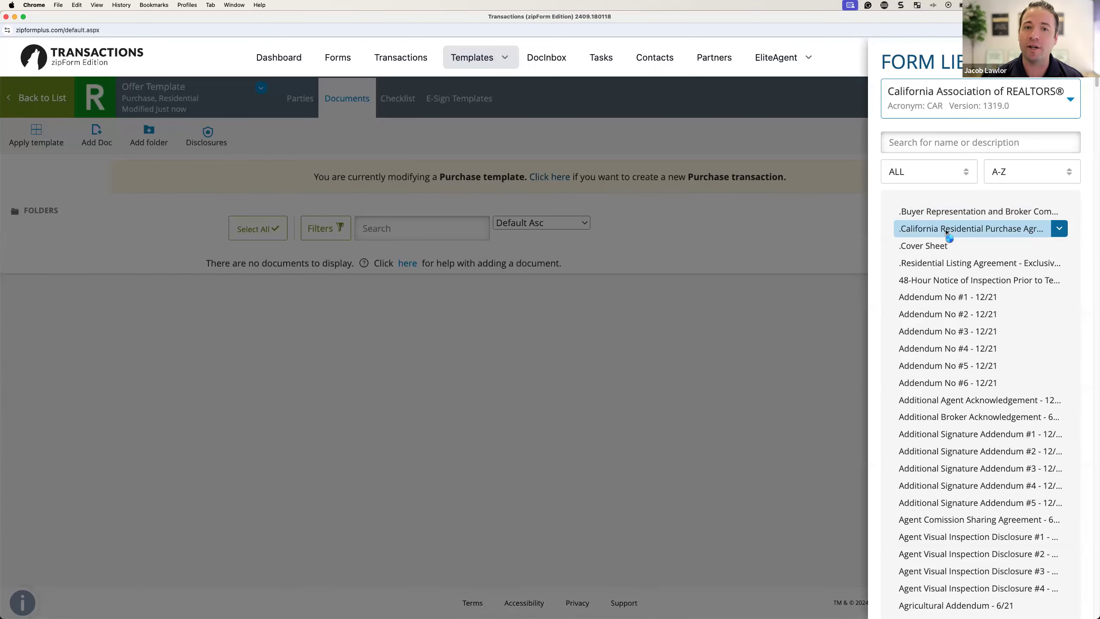
click(946, 234)
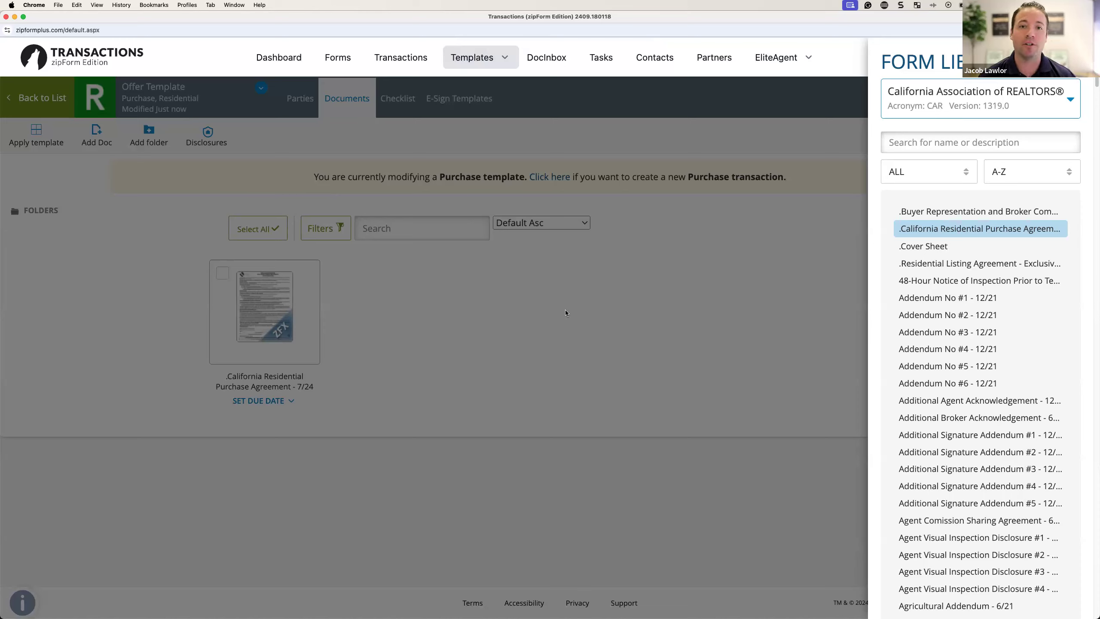
click(588, 299)
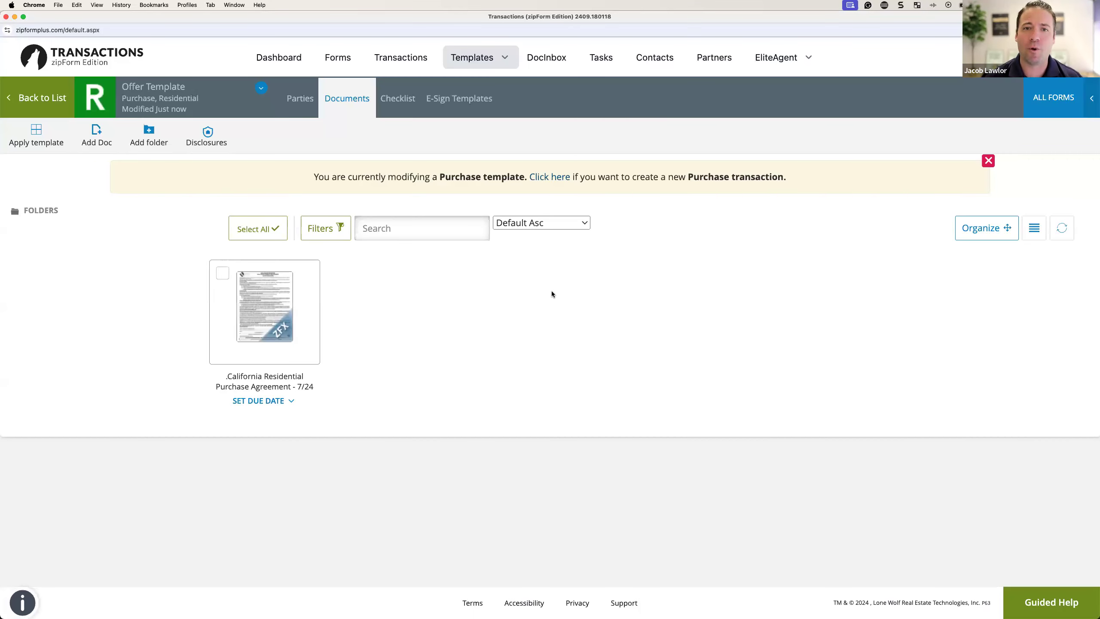
click(276, 326)
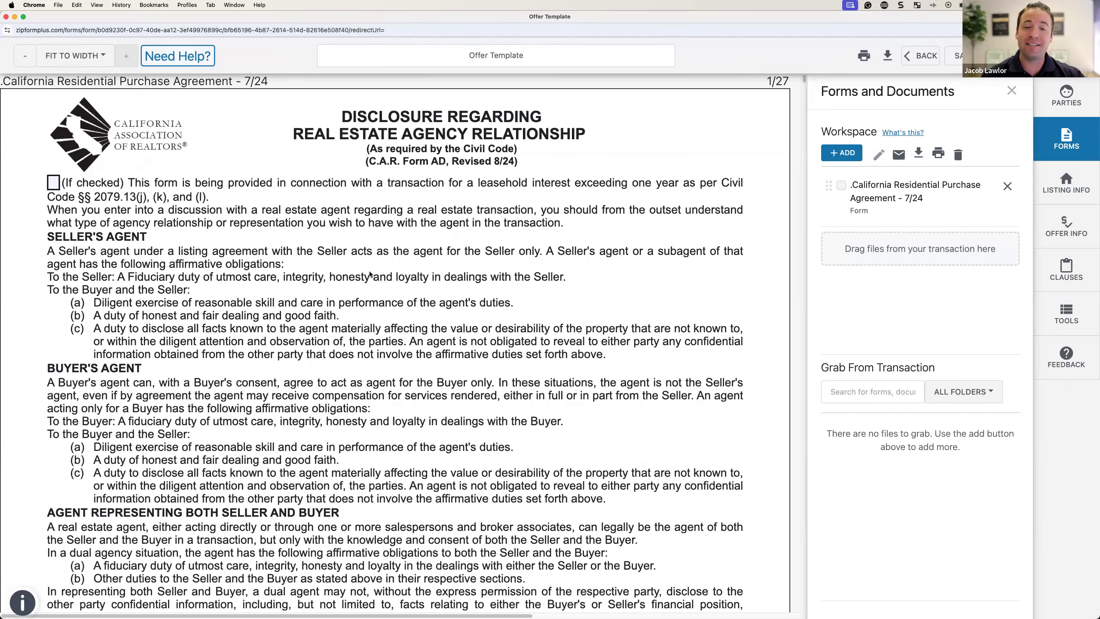
Step: Tick Buyer on the first acknowledgement line of the page 2 agency disclosure
scroll(370, 274, down, 5)
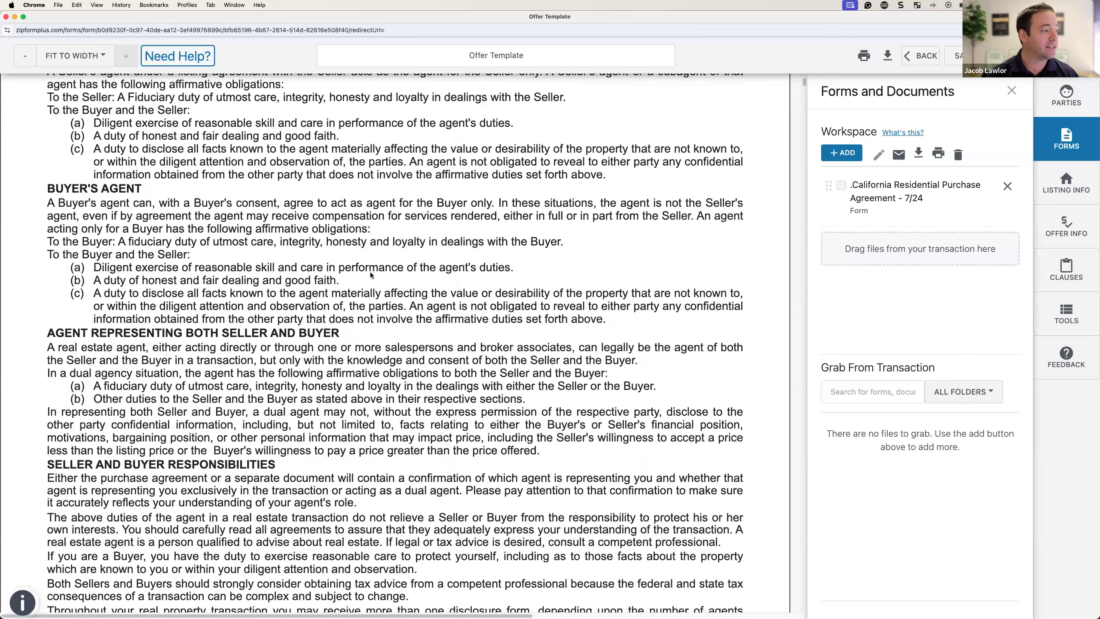
scroll(370, 274, down, 4)
scroll(371, 275, down, 5)
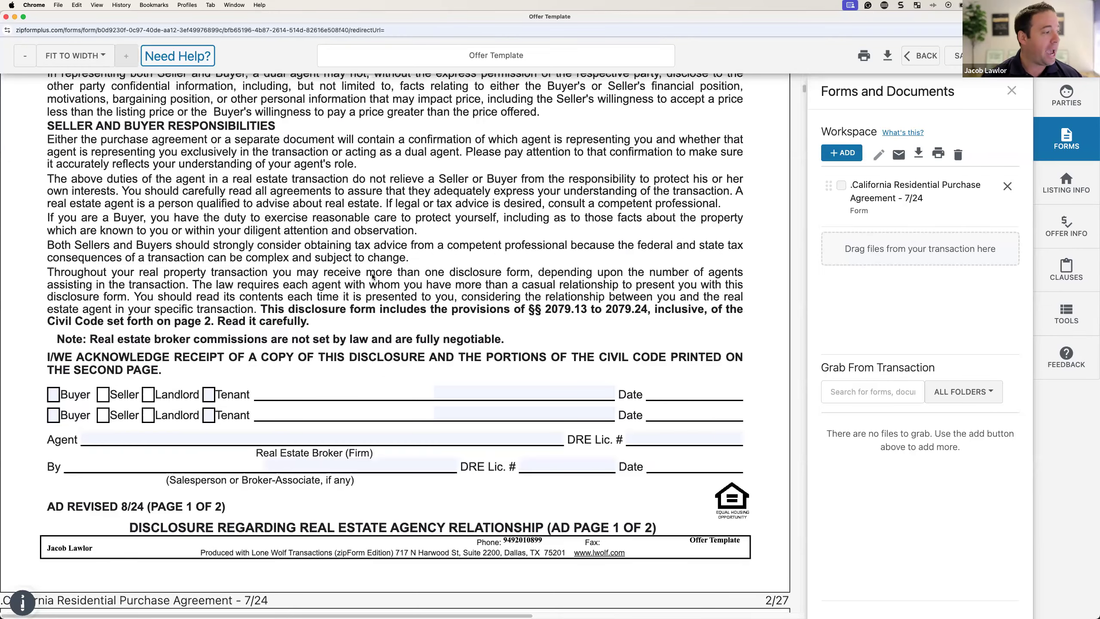
click(53, 395)
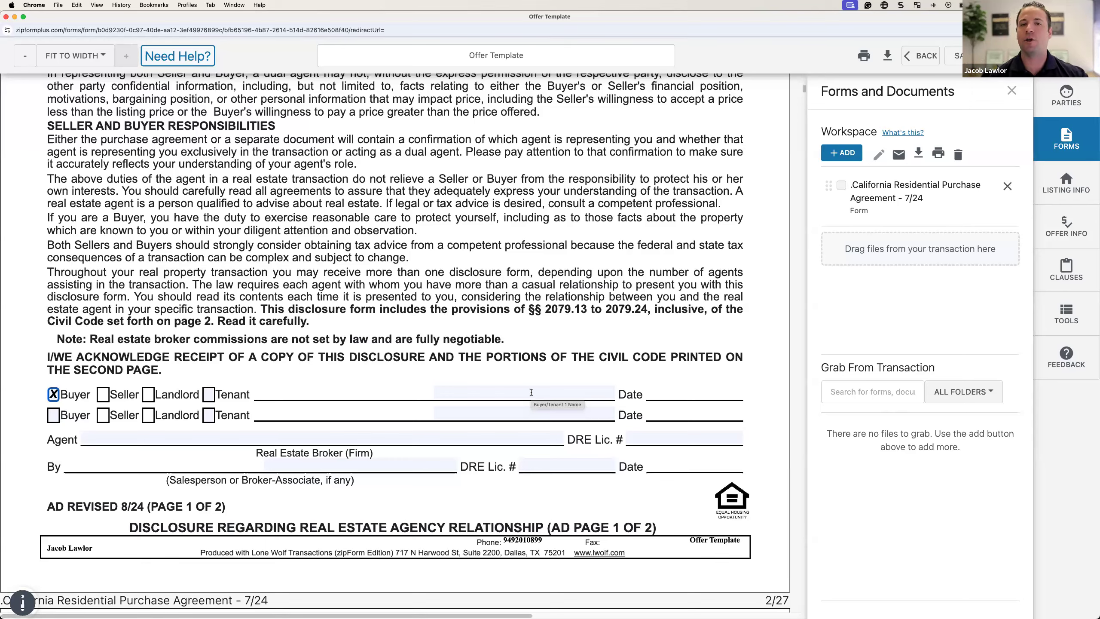
Step: Enter First Team Real Estate as the broker firm with its DRE licence number
click(339, 436)
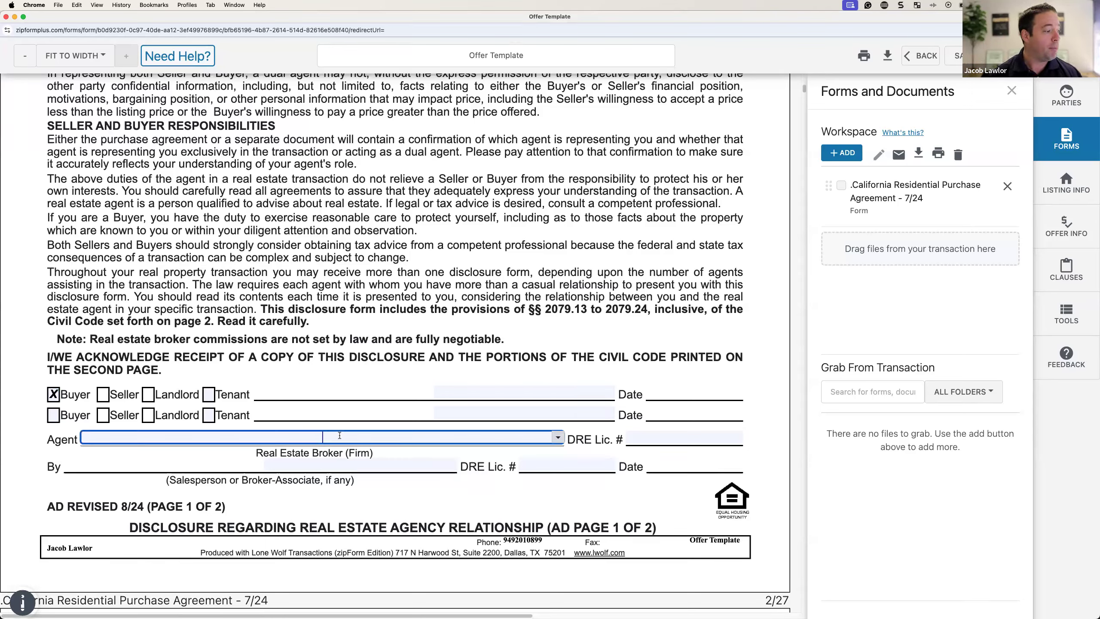
text(F)
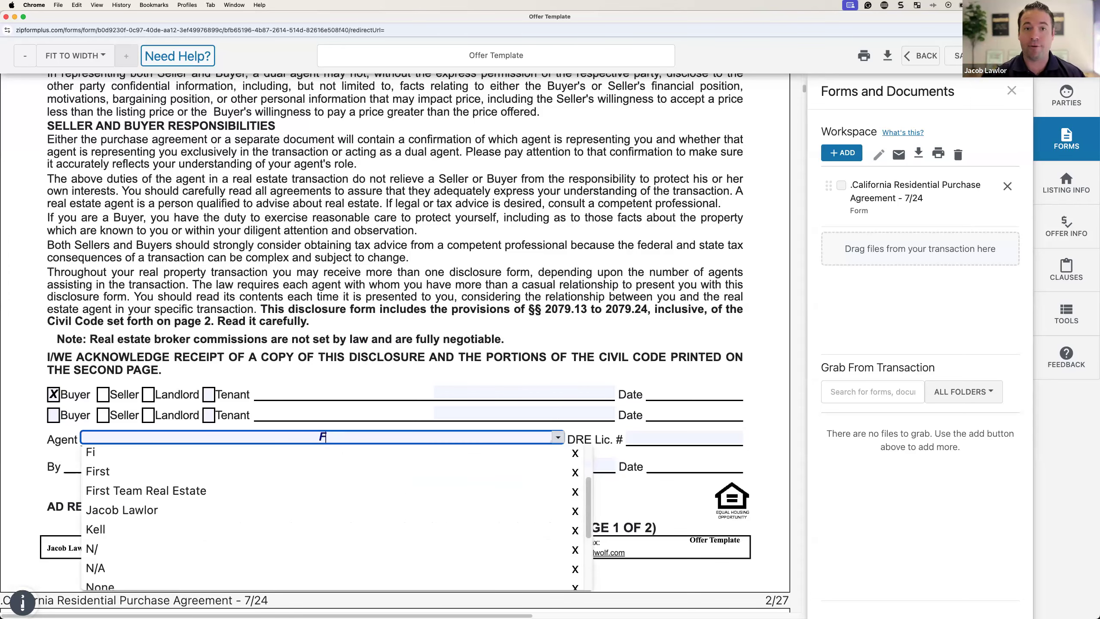
text(irst Team Real Estat)
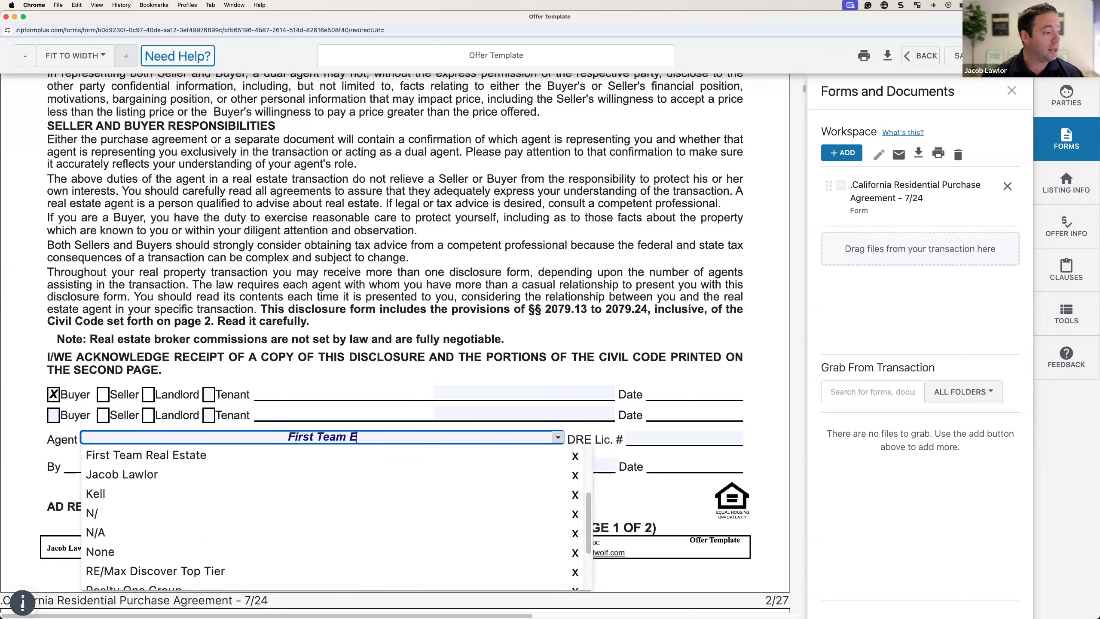
text(e)
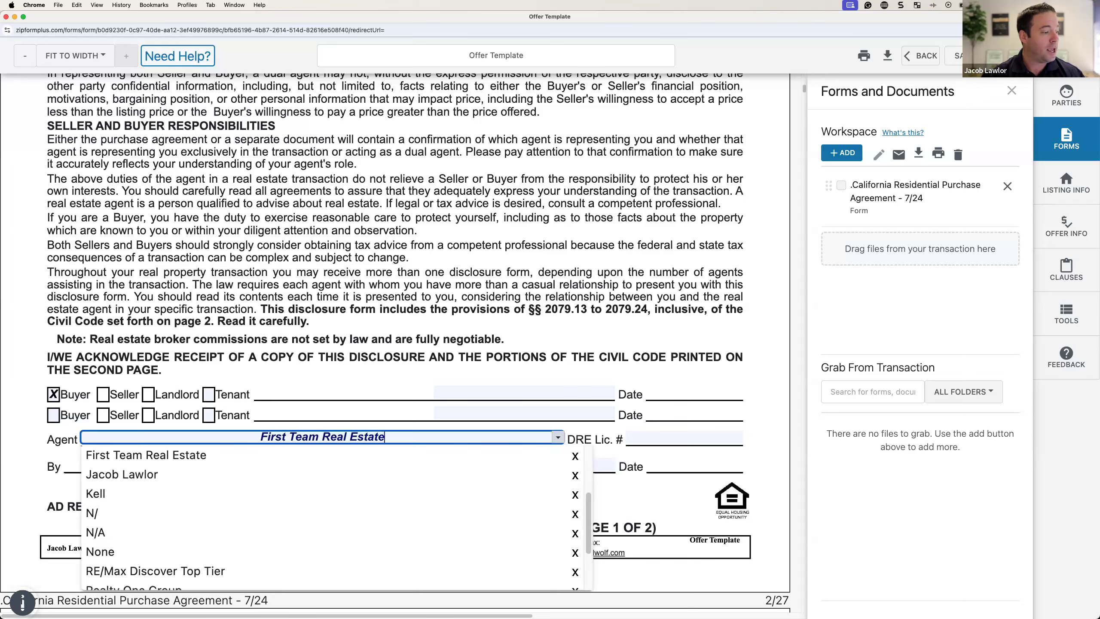
key(Return)
key(Tab)
text(01008773)
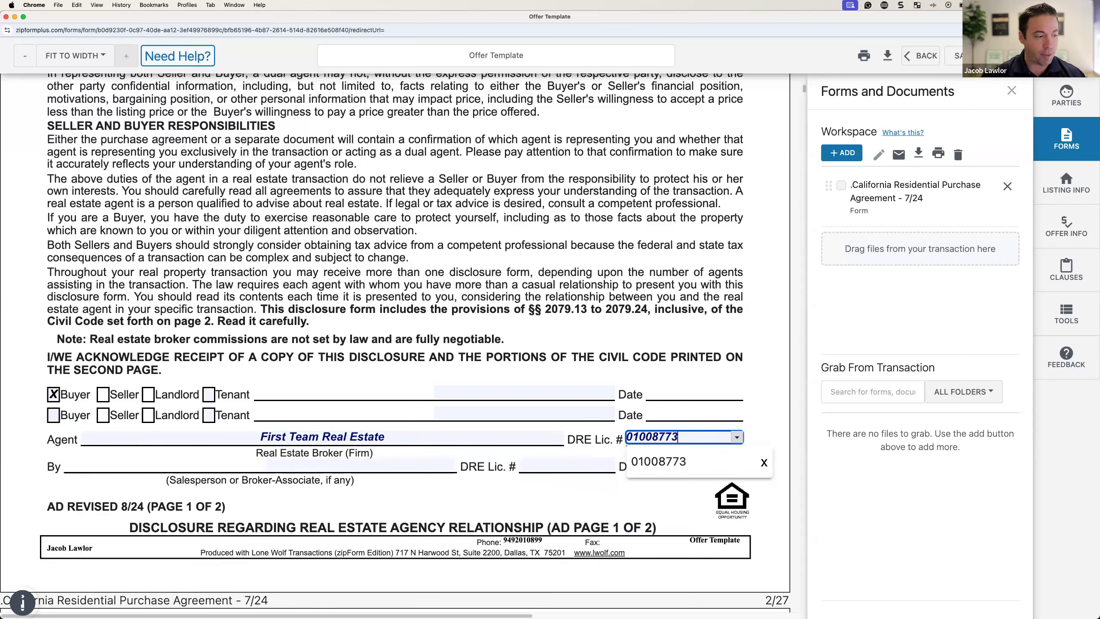
key(Tab)
Step: Enter the salesperson's name in By and their DRE licence number
key(Up)
text(Jacob Lawlor)
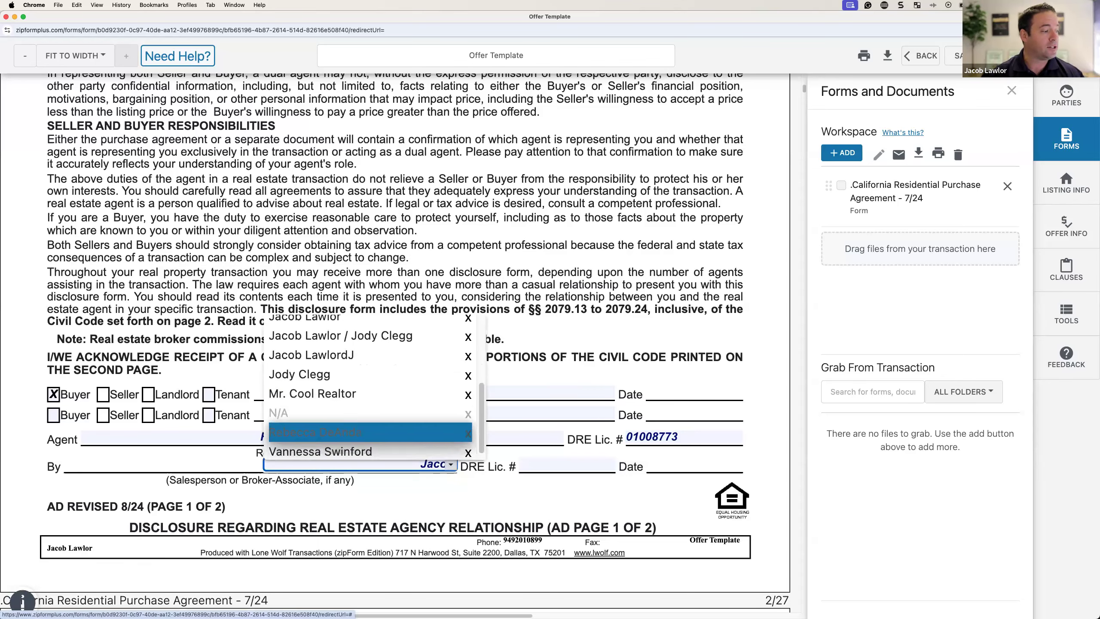
key(Return)
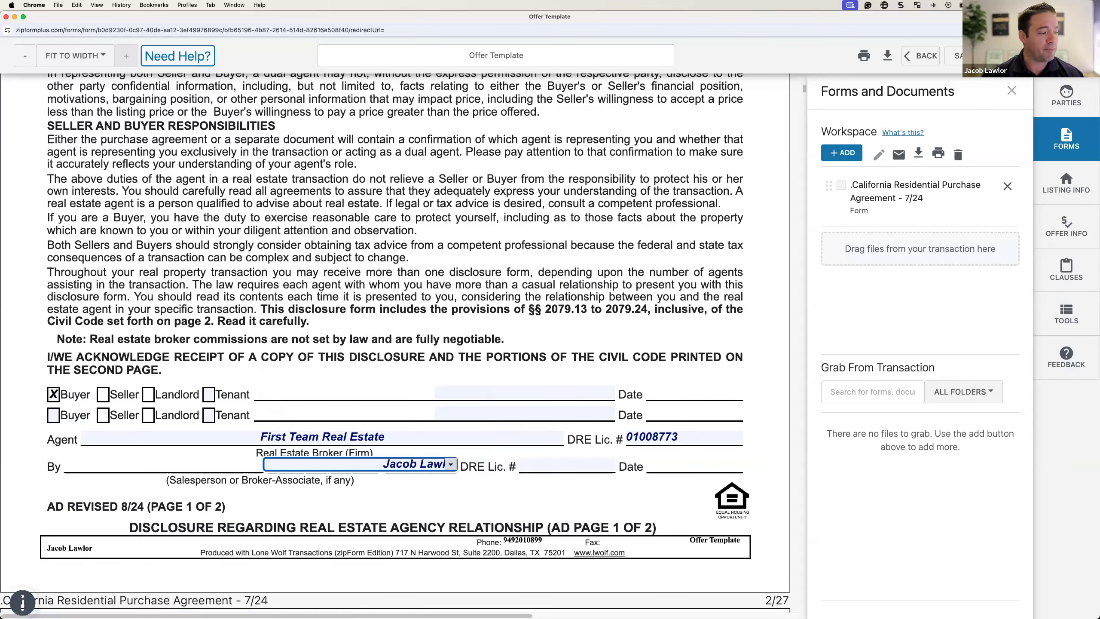
key(Tab)
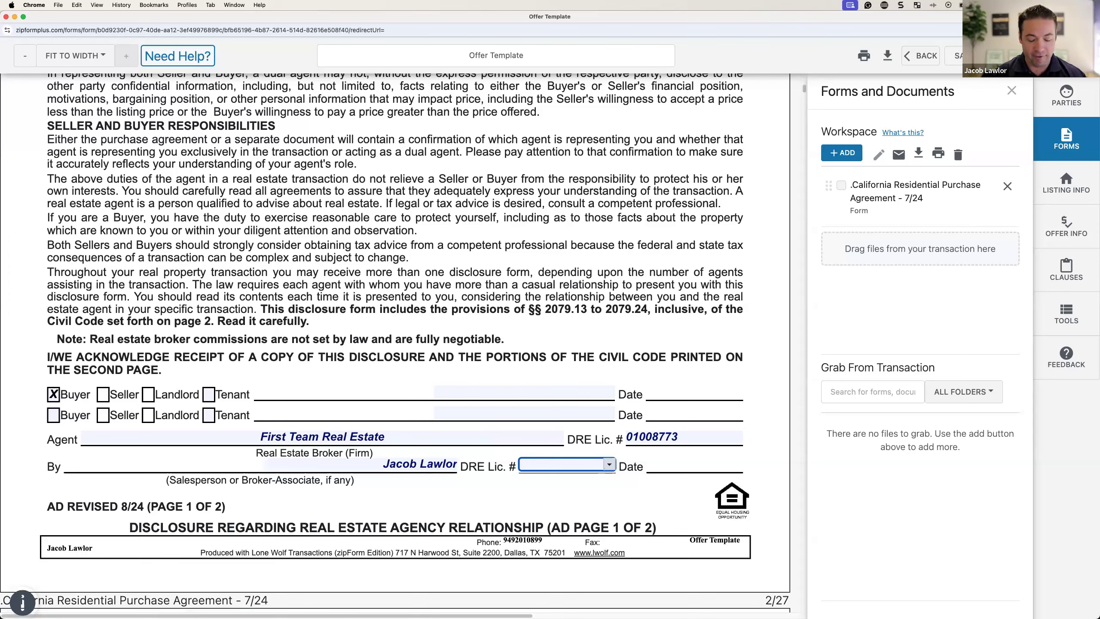
text(01899247)
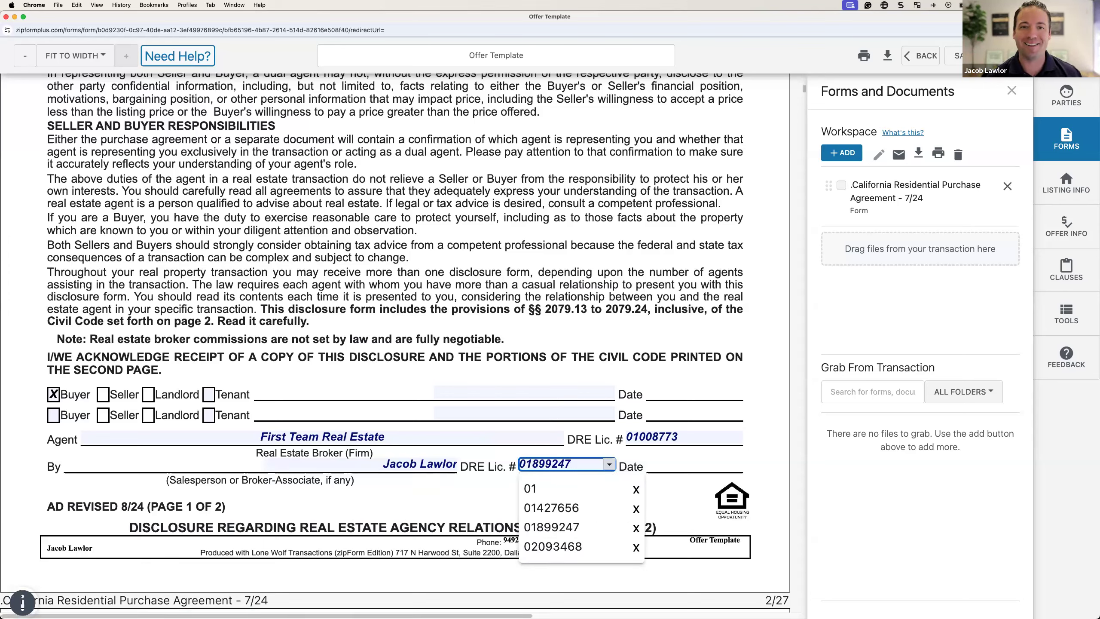
click(423, 501)
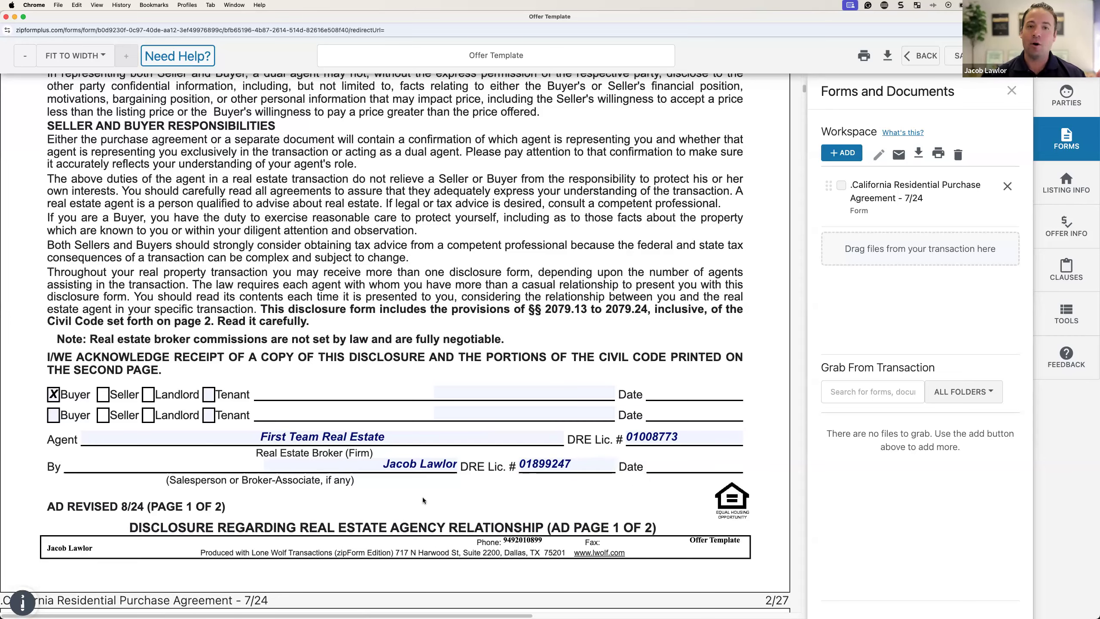
Step: On RPA page 1, tick 'the Buyer' in the Buyer's Brokerage Firm row
scroll(454, 459, down, 3)
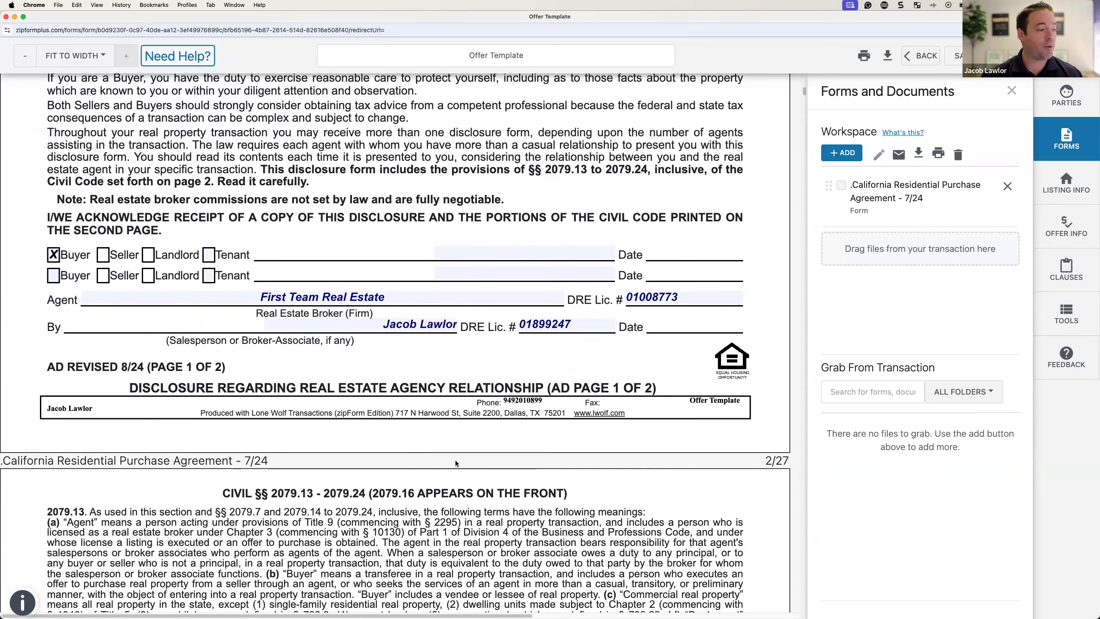
scroll(455, 463, down, 2)
scroll(453, 458, down, 8)
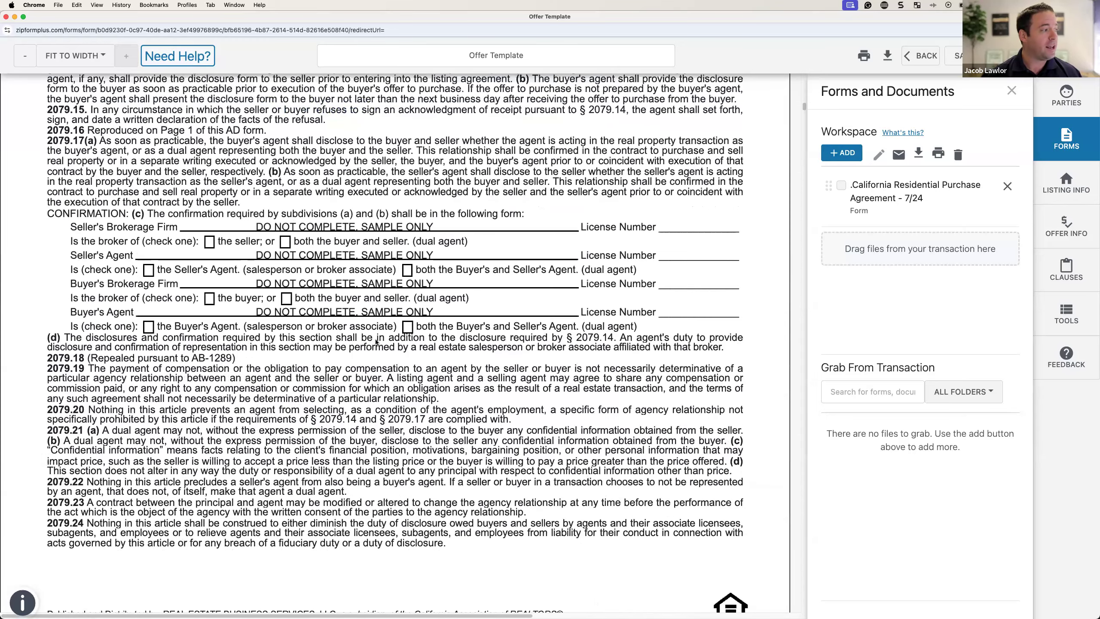
scroll(376, 342, down, 10)
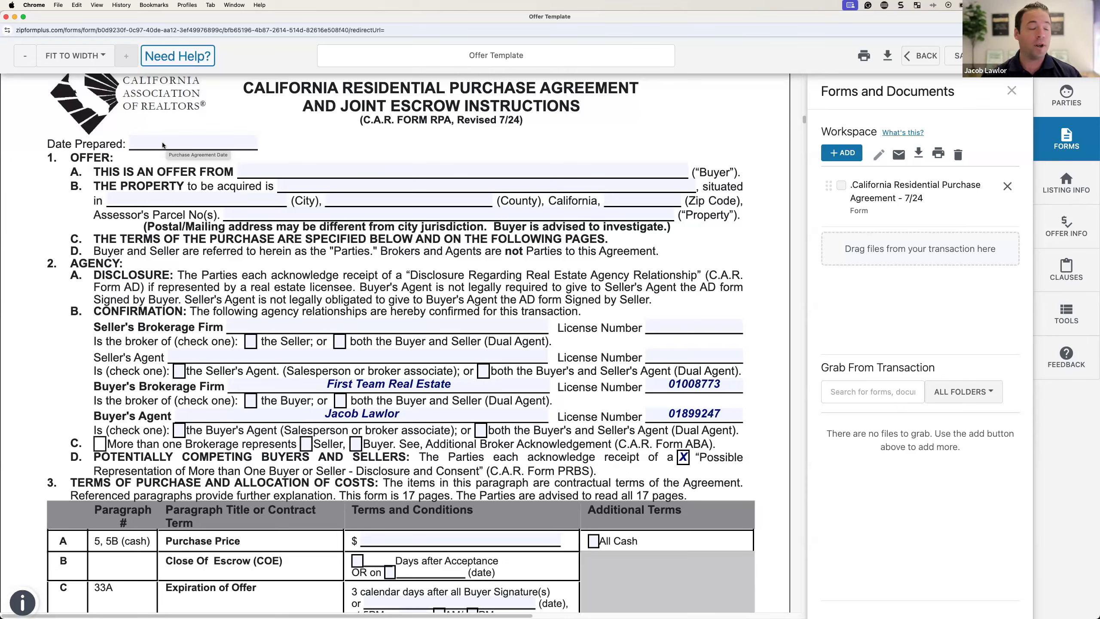
click(251, 400)
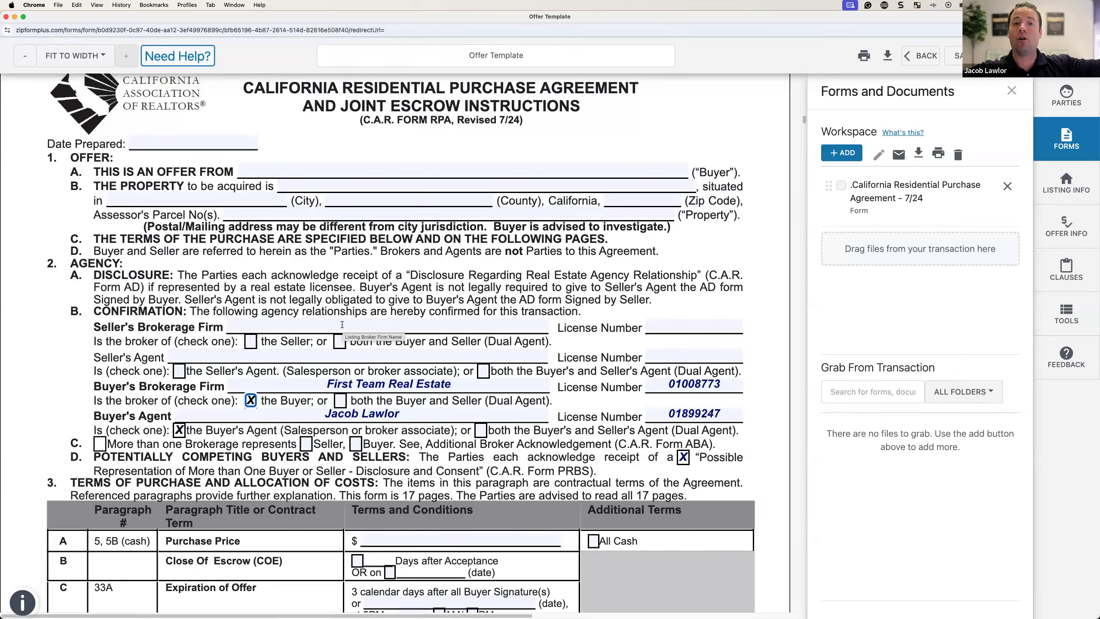
scroll(344, 328, down, 5)
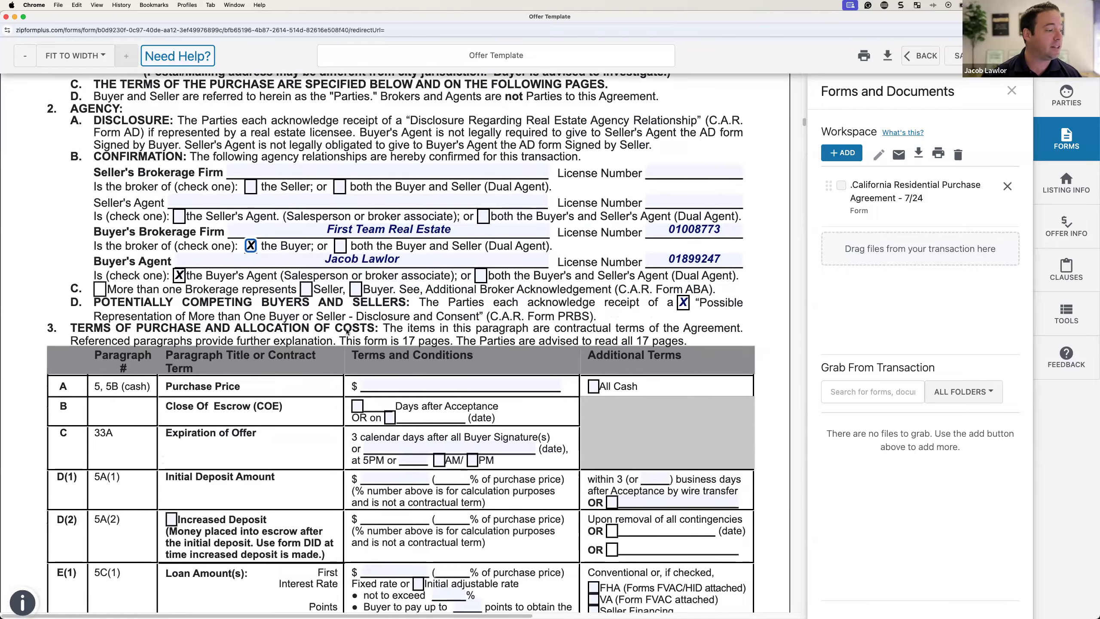
scroll(346, 332, down, 2)
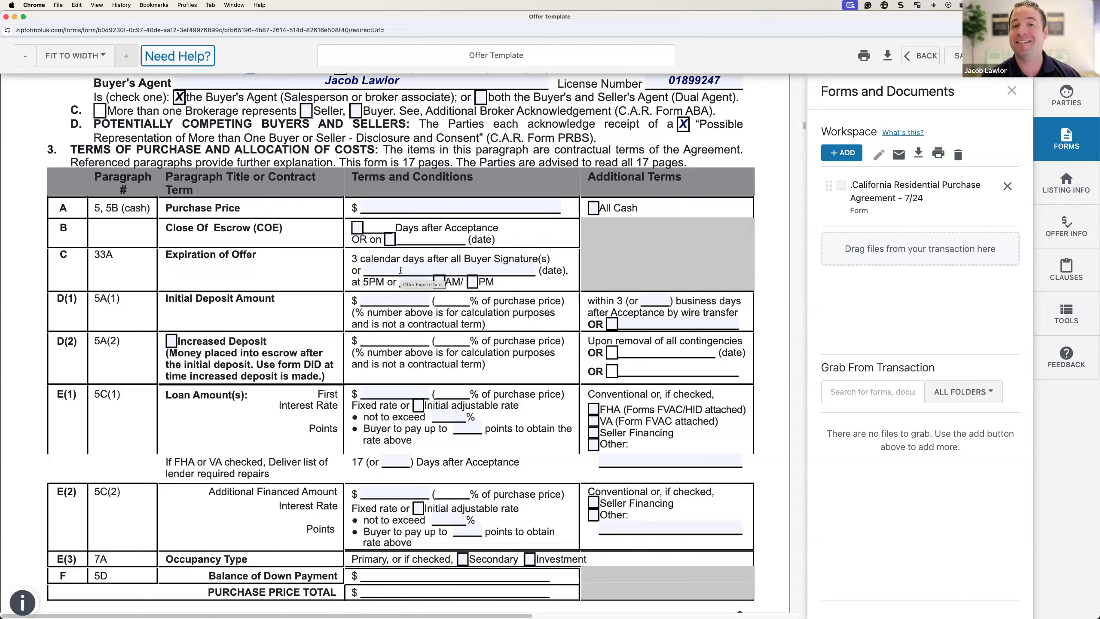
click(656, 303)
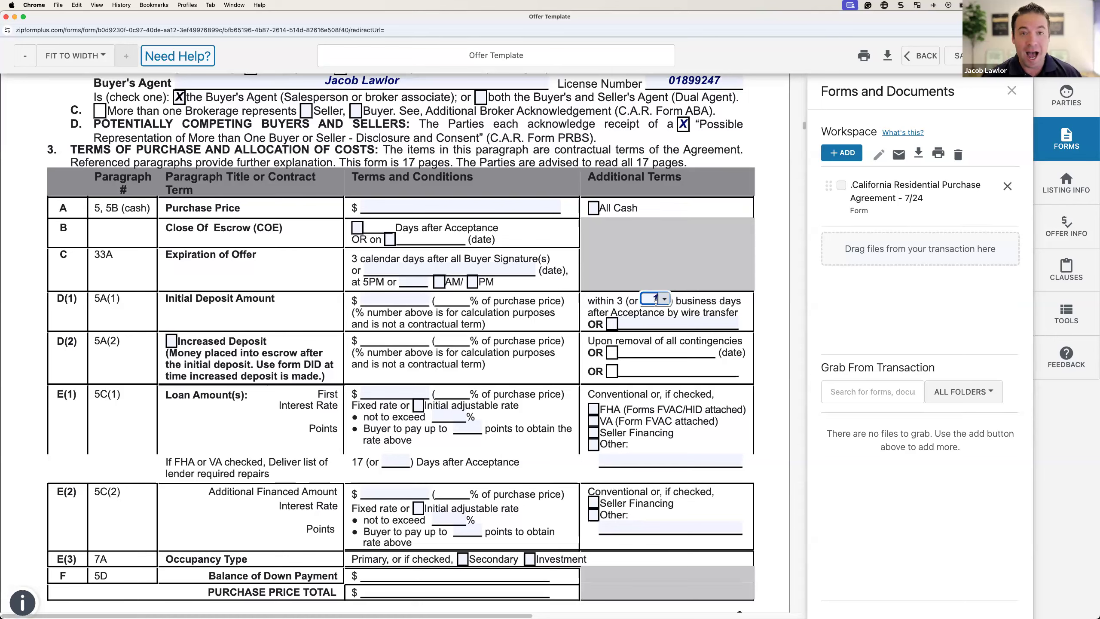
click(713, 302)
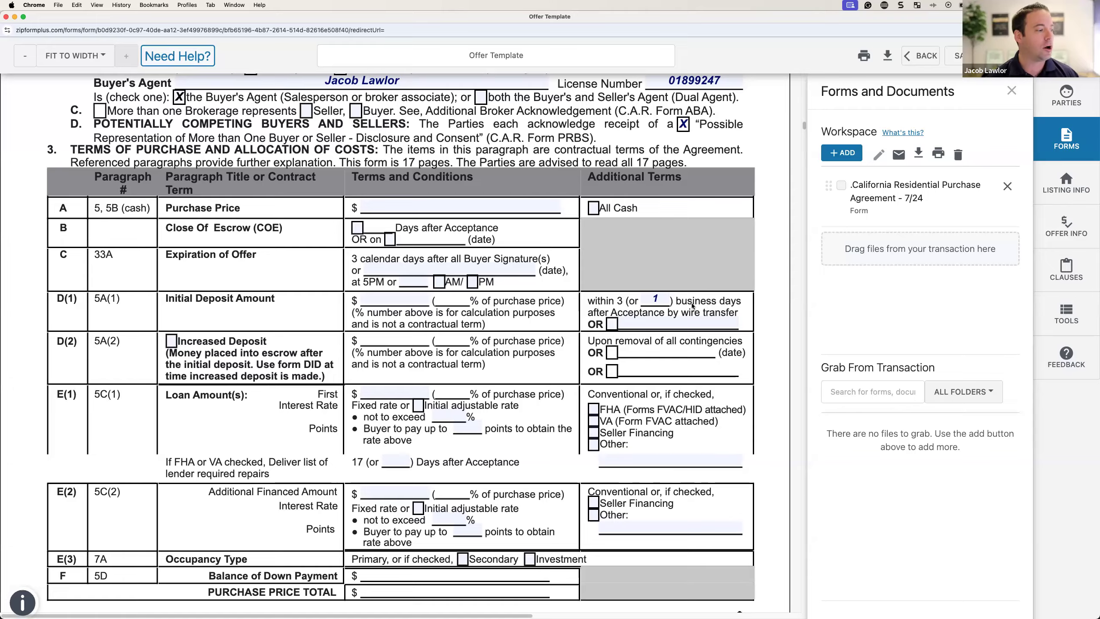
scroll(541, 325, down, 5)
scroll(541, 325, down, 3)
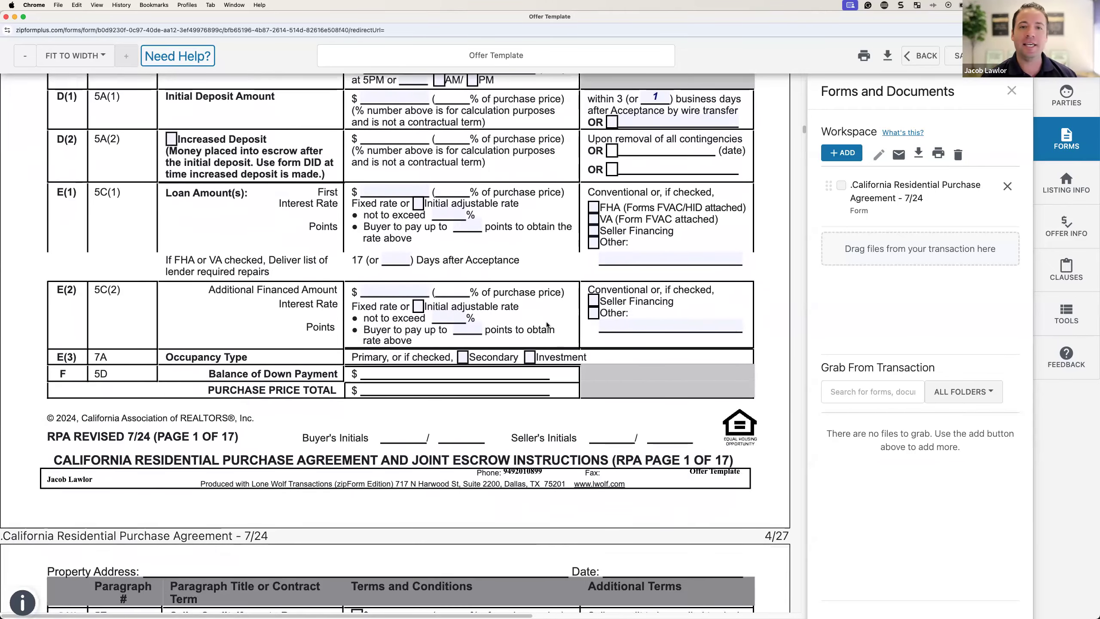
scroll(546, 325, down, 2)
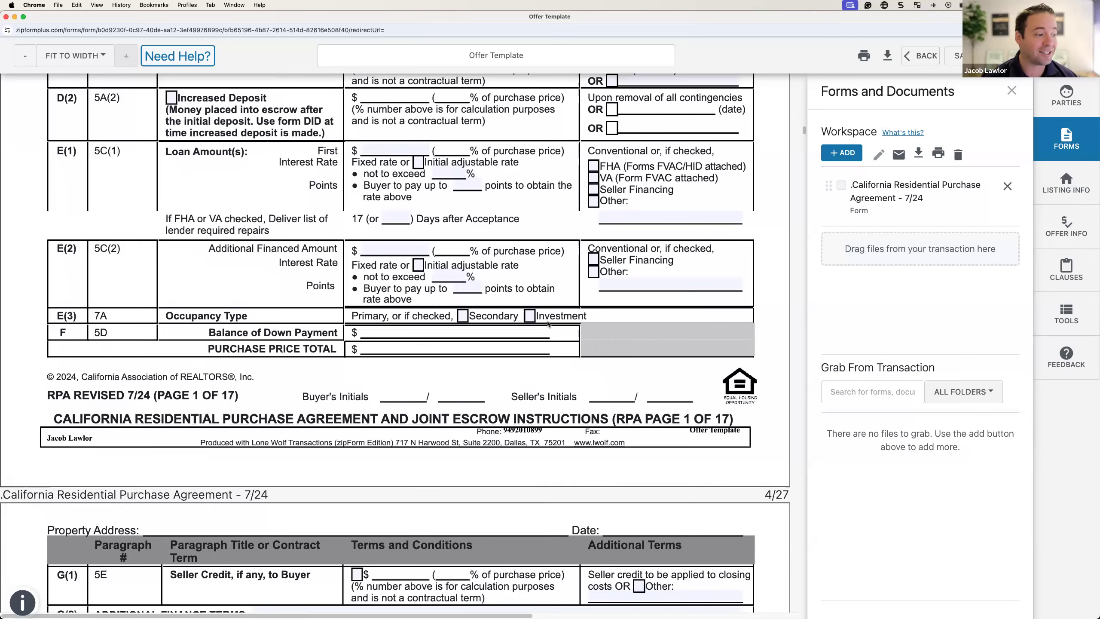
scroll(547, 324, down, 10)
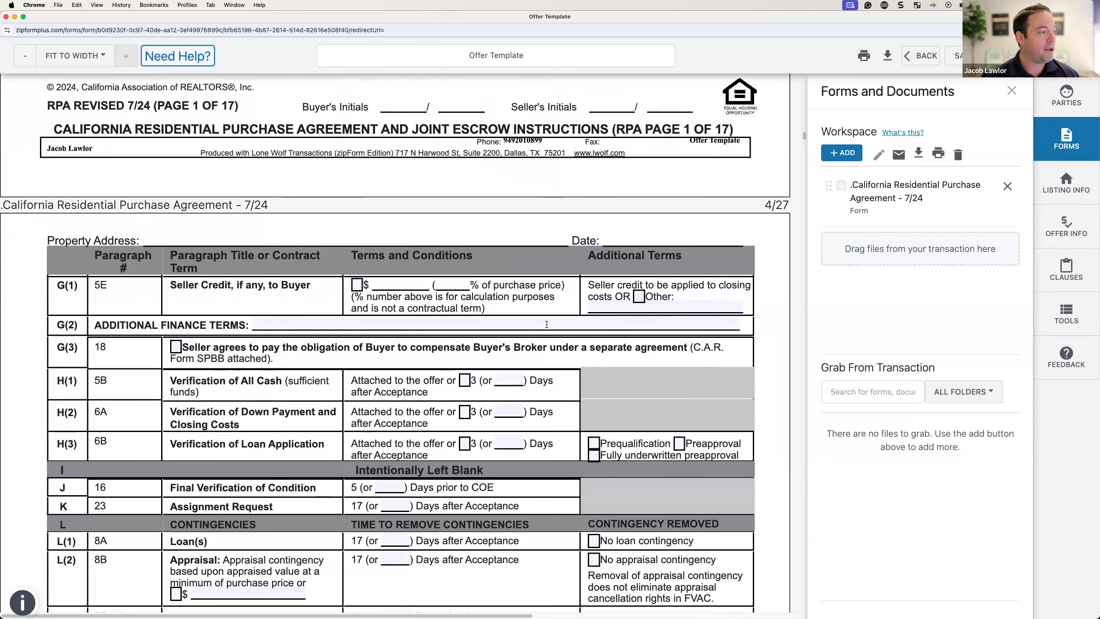
scroll(541, 316, down, 4)
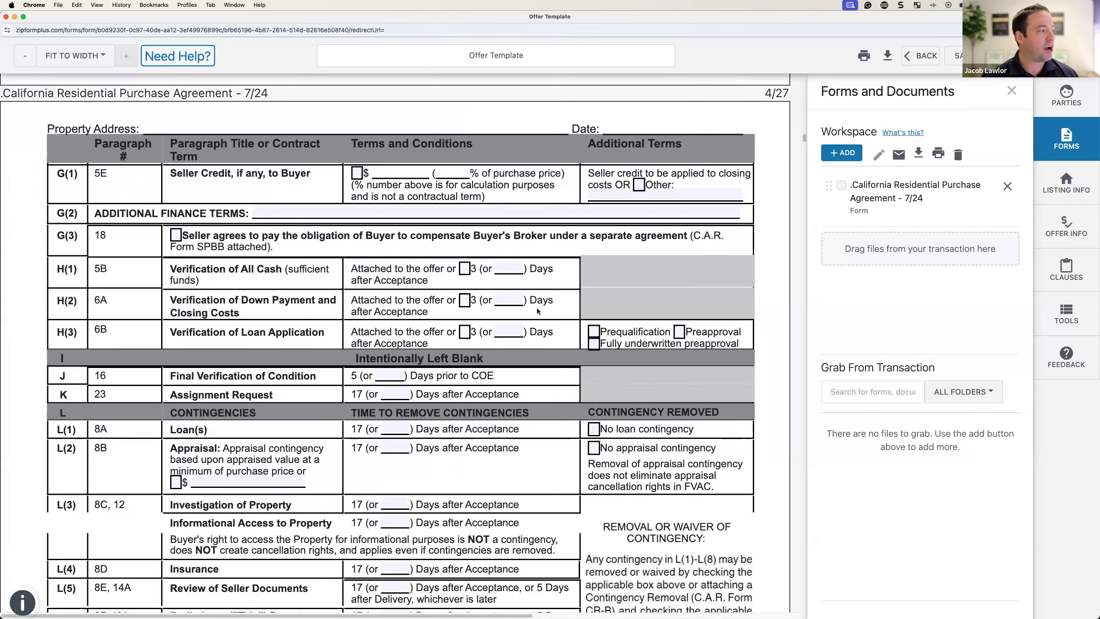
Step: Check G(3) so the Seller pays the Buyer's Broker, adding the Seller Payment (Concession) form
click(176, 236)
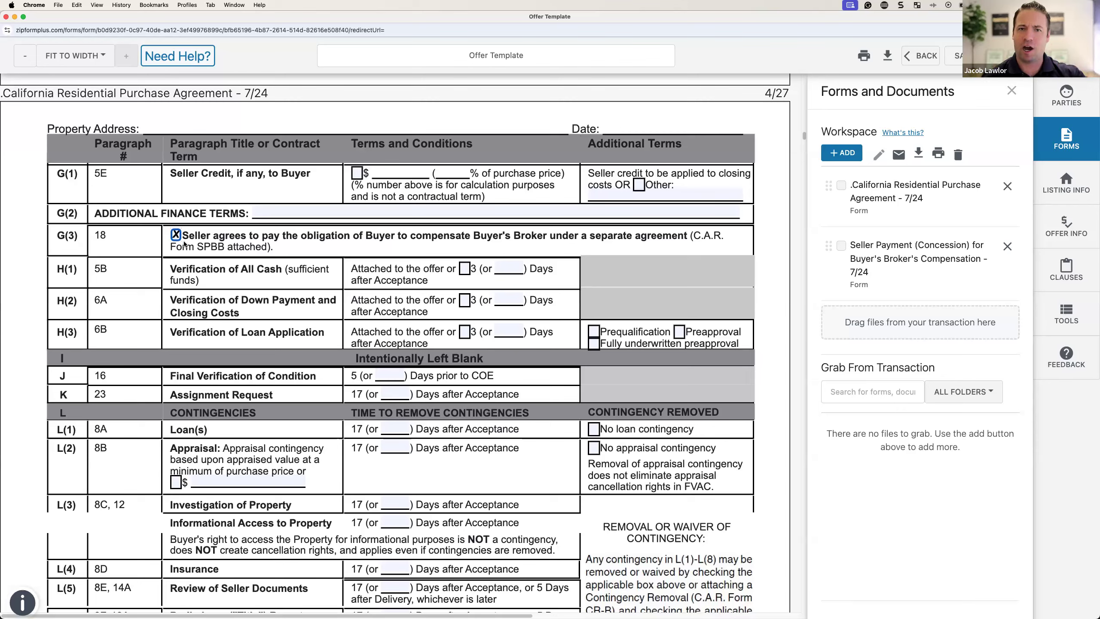
scroll(223, 191, down, 5)
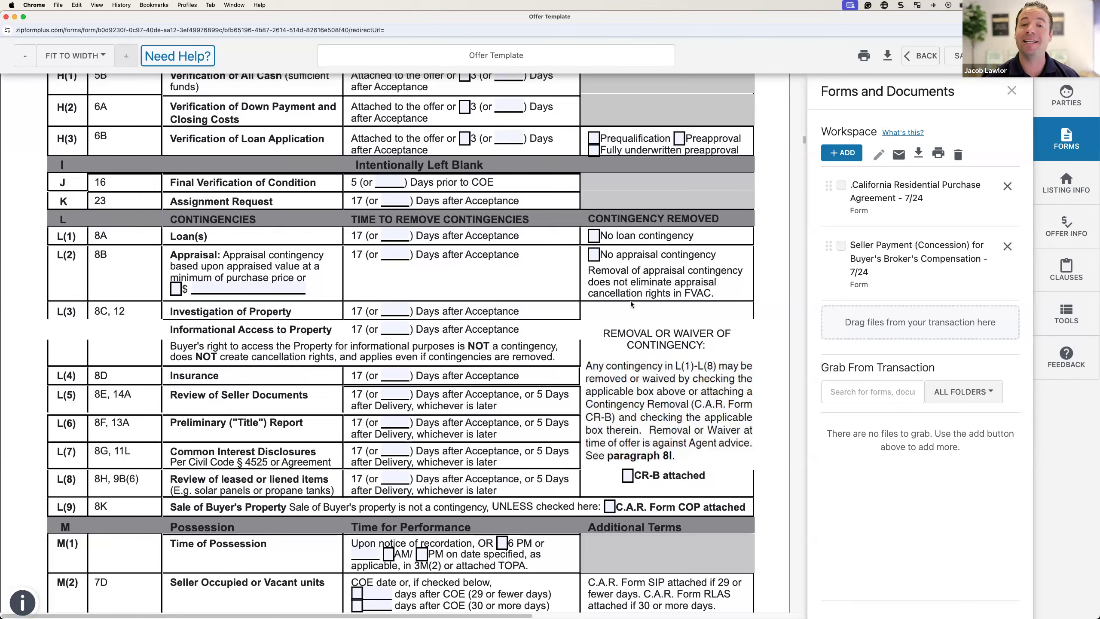
Step: Set loan, appraisal, investigation and informational access contingencies to 10 days
scroll(560, 321, down, 2)
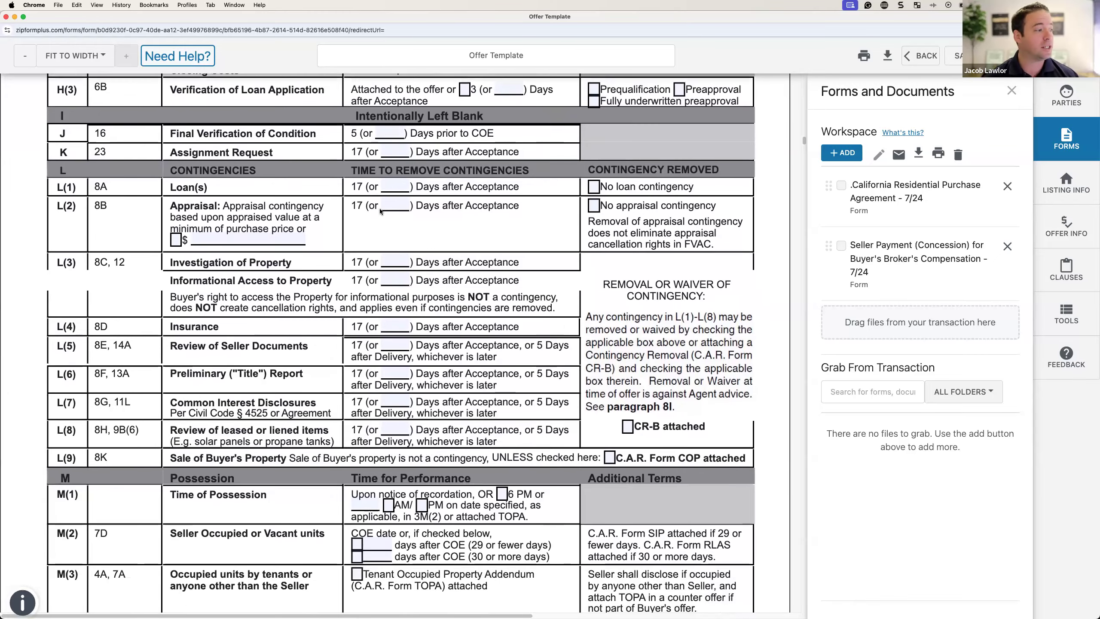
click(395, 183)
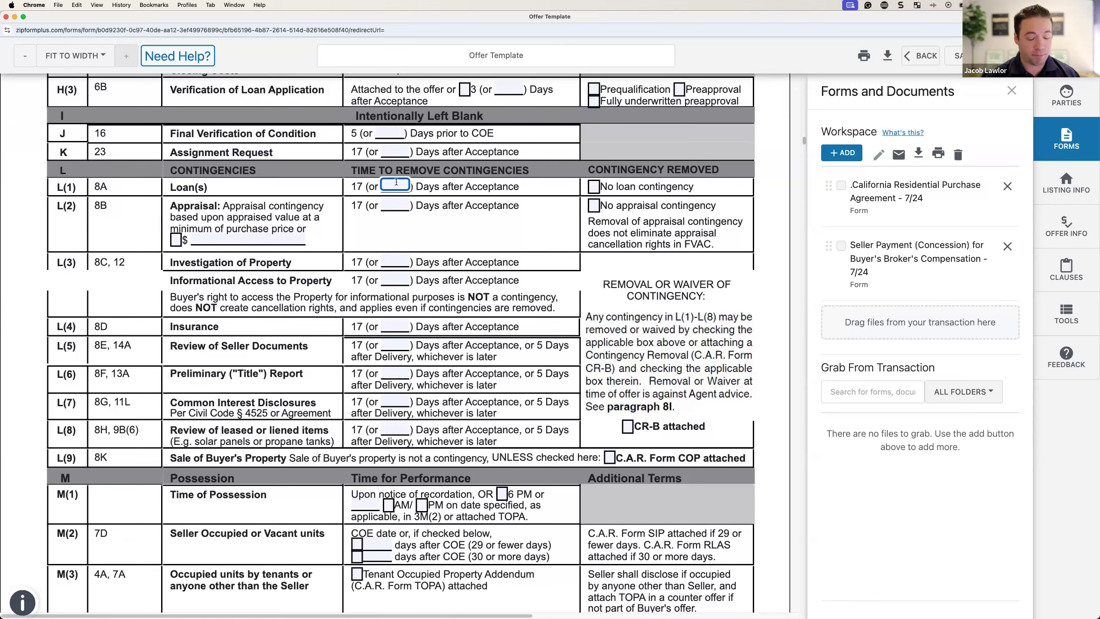
text(10)
key(Tab)
key(Tab)
key(Tab)
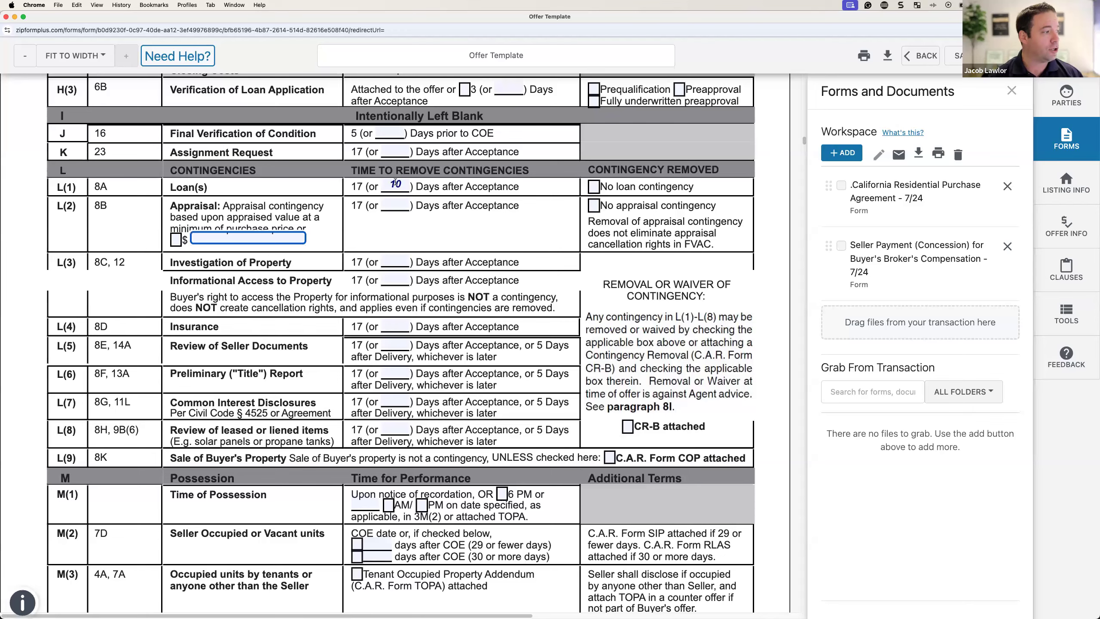
click(394, 204)
text(10)
click(382, 258)
text(10)
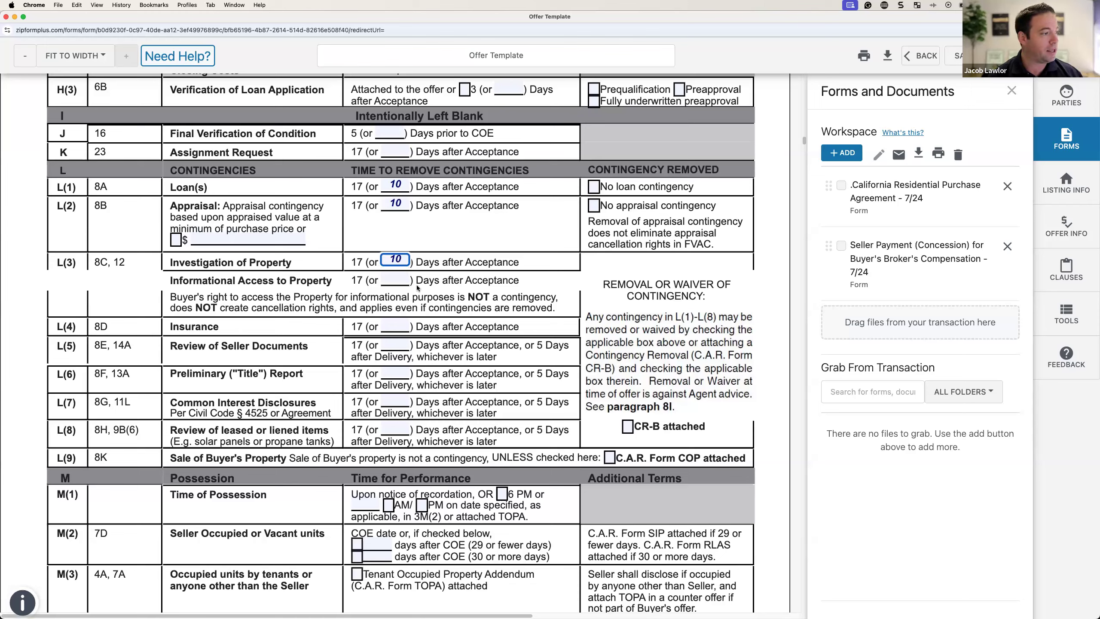
click(405, 278)
text(10)
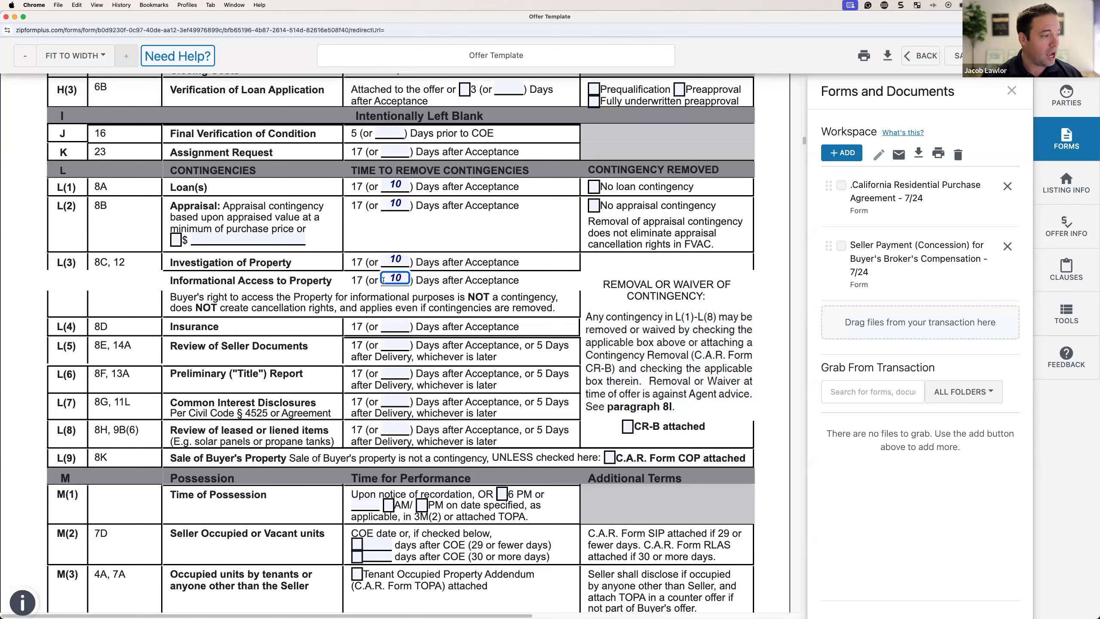
Step: Set insurance, seller documents, title report and common interest disclosure periods to 10 days
click(386, 324)
text(10)
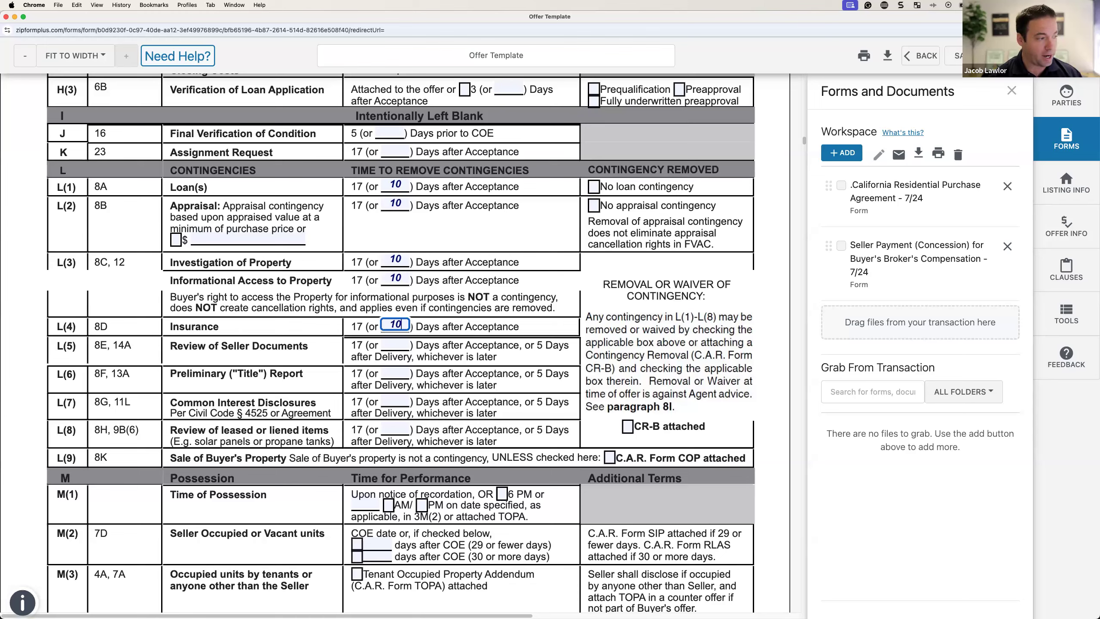
click(394, 345)
text(10)
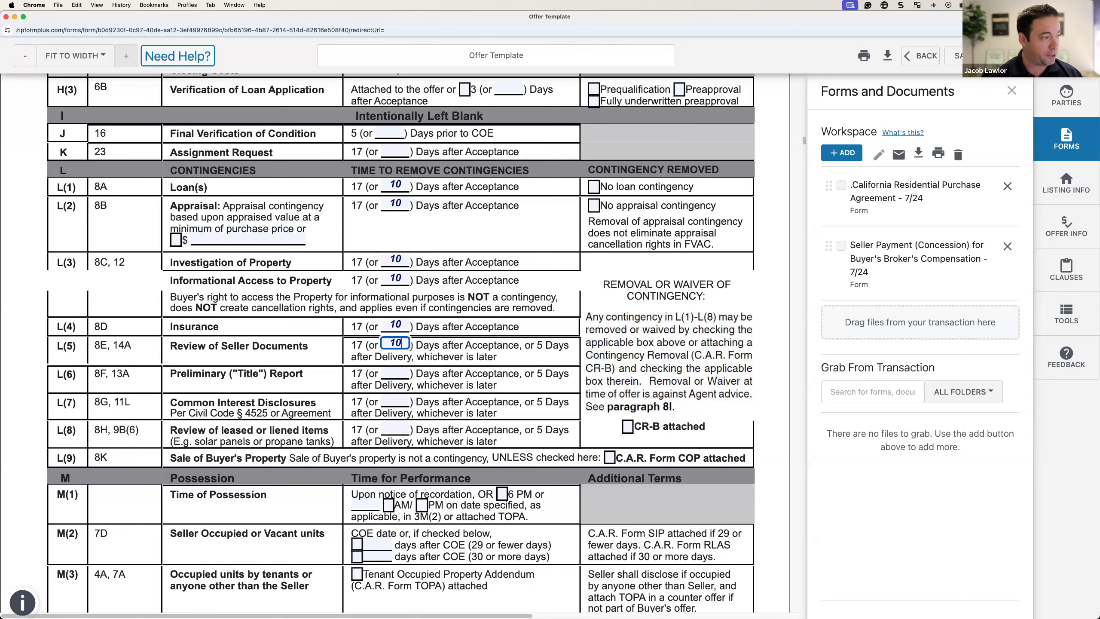
click(395, 373)
text(10)
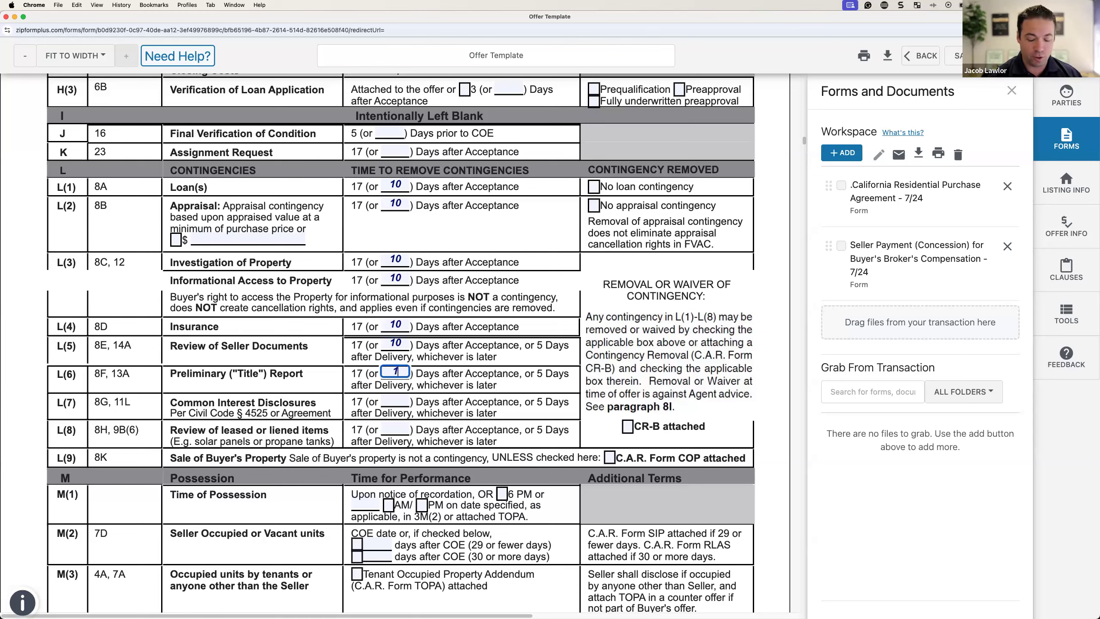
click(394, 396)
text(10)
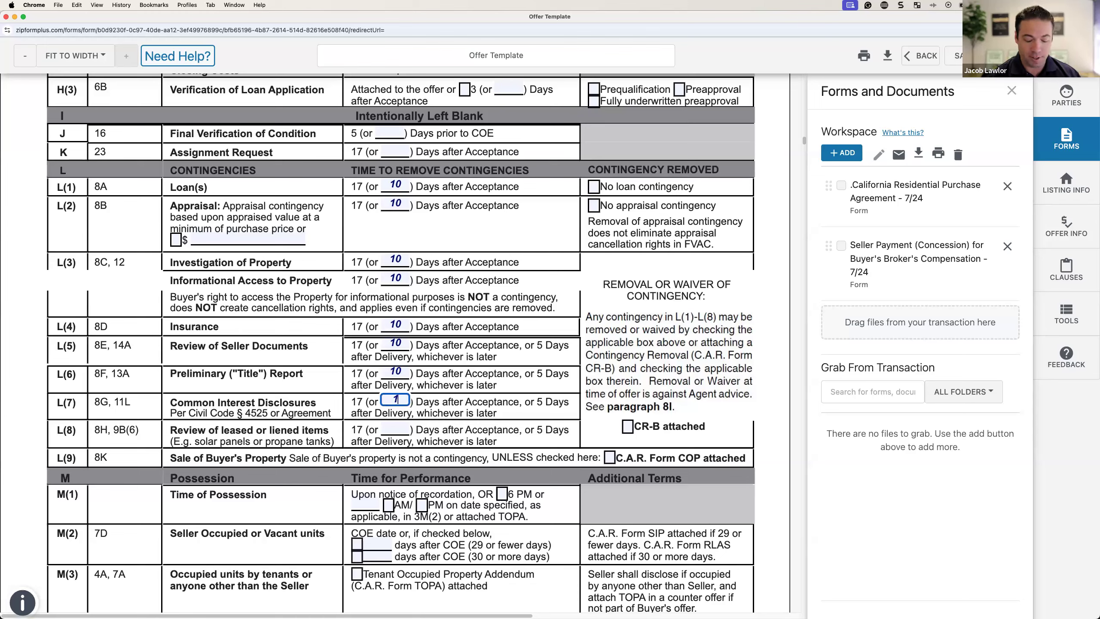
click(395, 426)
Step: Enter 10 days for the leased or liened items review
text(10)
scroll(397, 427, down, 6)
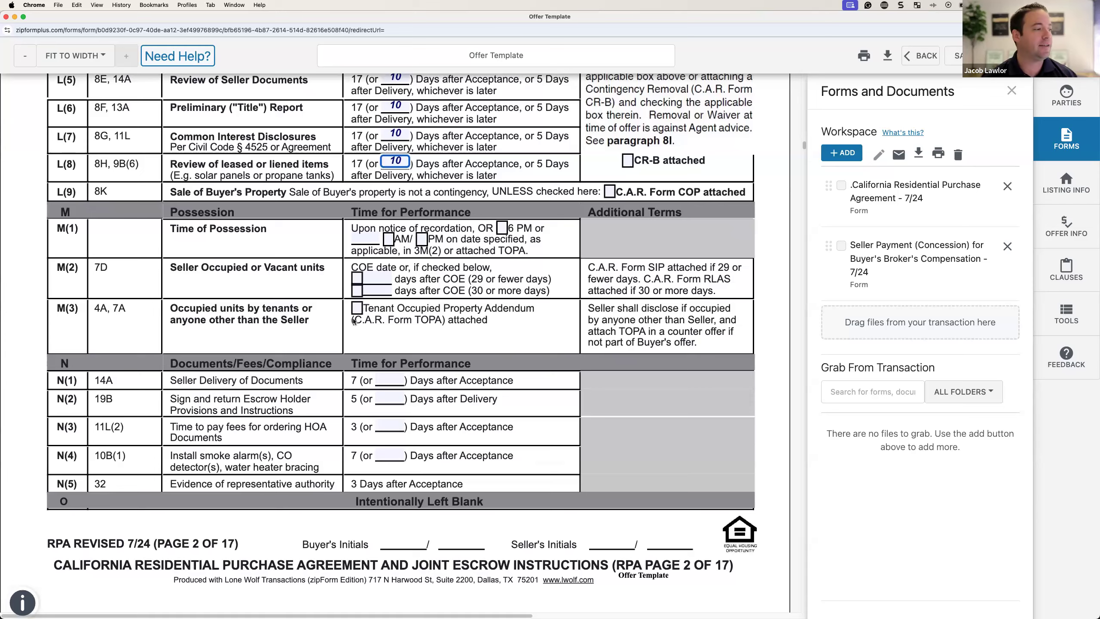
scroll(375, 343, down, 2)
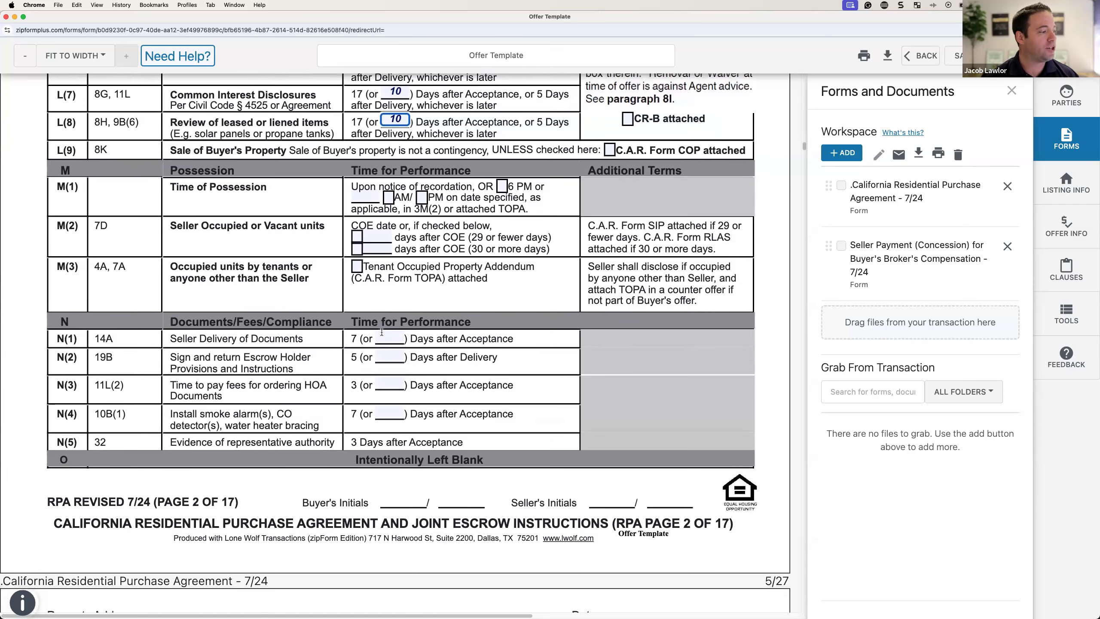
scroll(385, 335, down, 6)
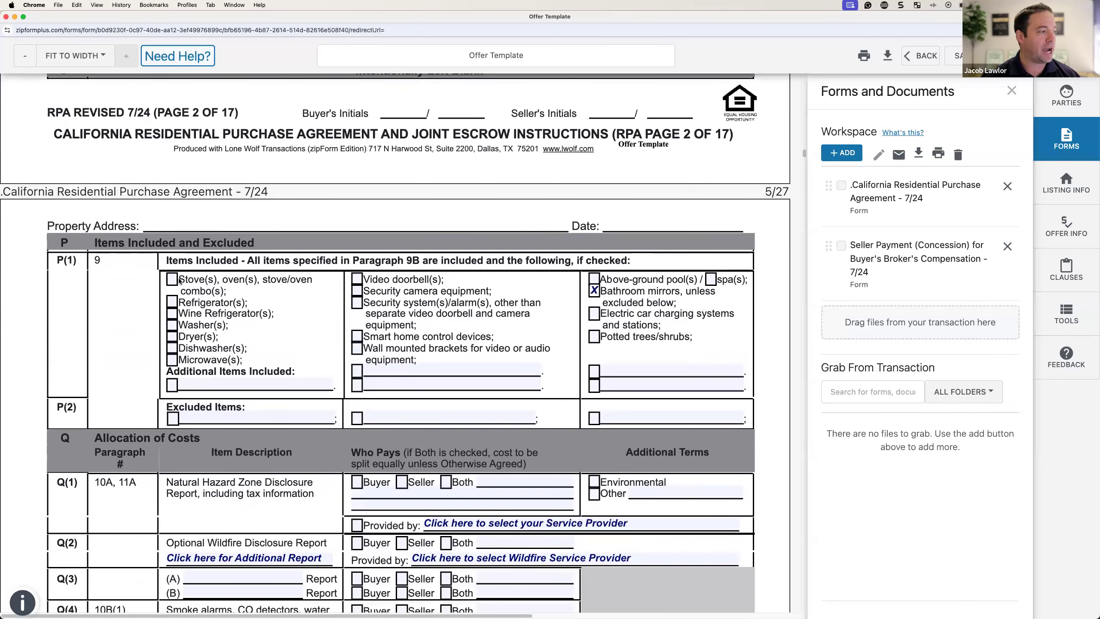
Step: Check Stove(s), Refrigerator(s), Dishwasher(s) and Microwave(s) under P(1) Items Included
click(173, 280)
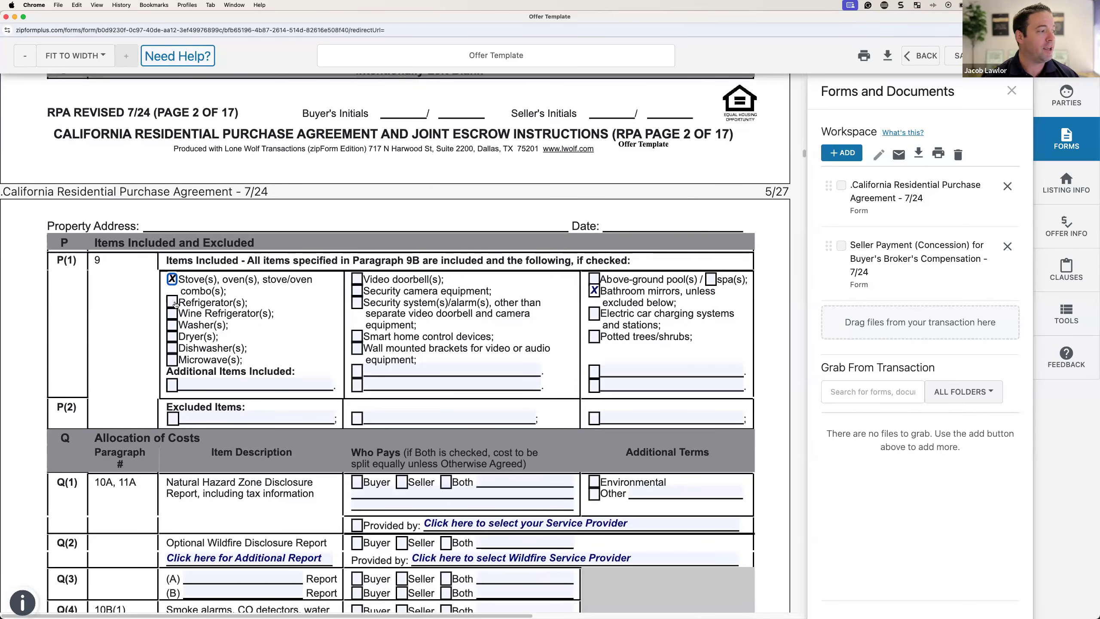
click(173, 301)
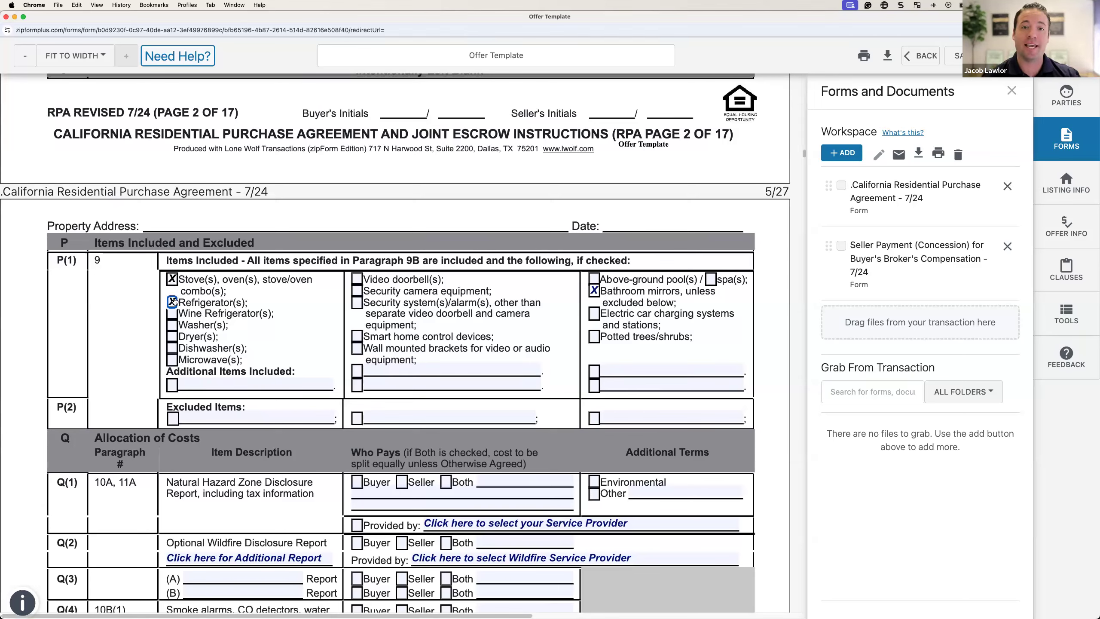
click(172, 349)
click(172, 360)
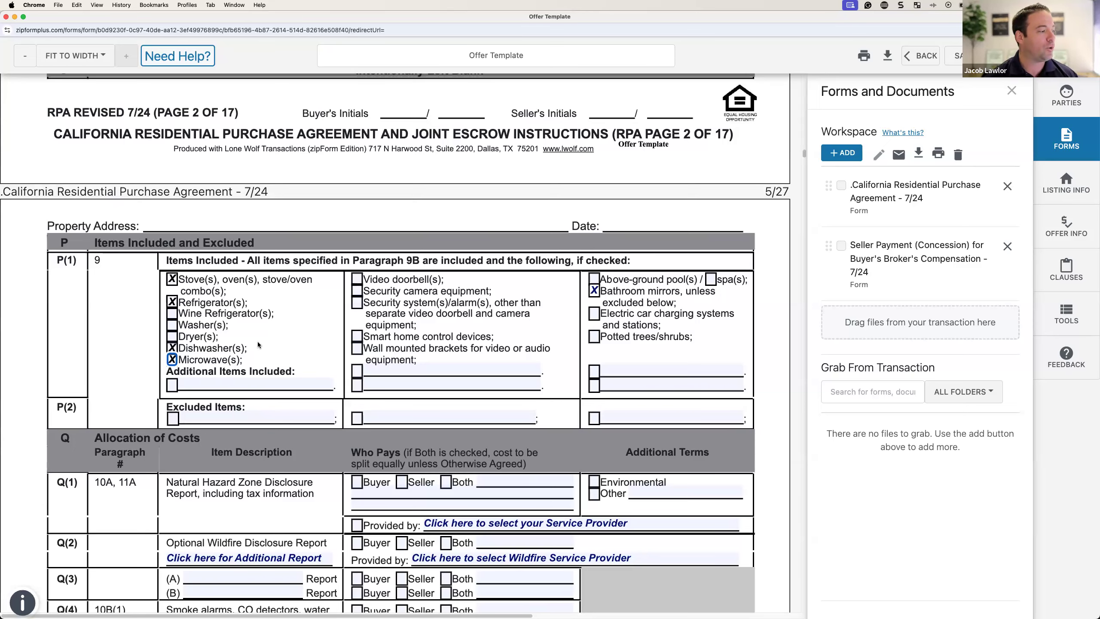
scroll(259, 345, down, 3)
scroll(259, 346, down, 4)
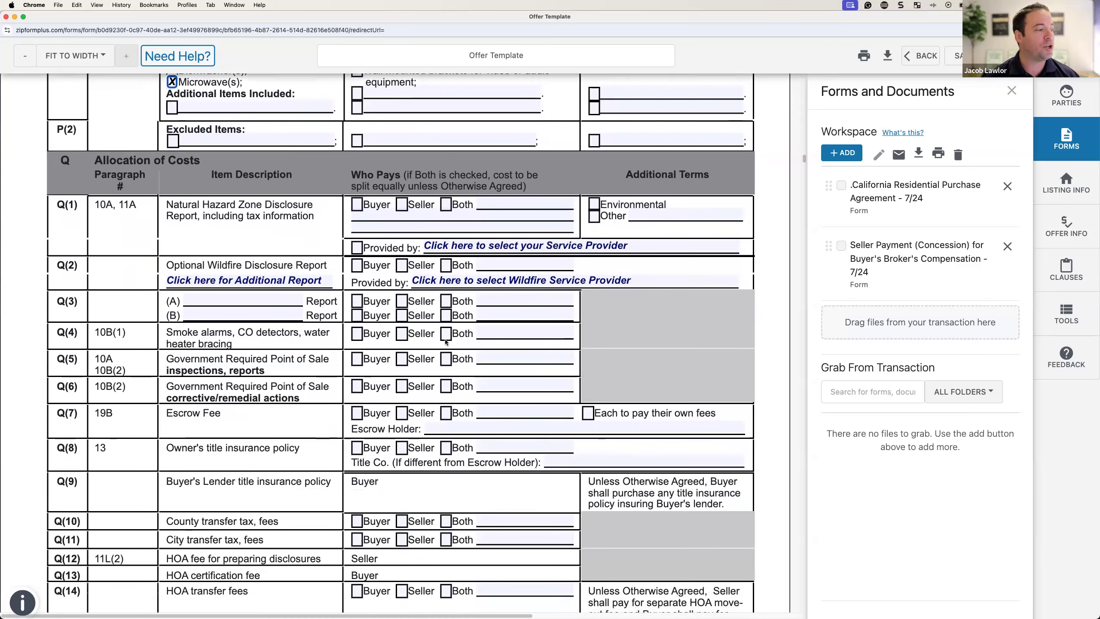
Step: Make the Seller pay the Q(1) natural hazard report, provided by Seller's Choice
scroll(454, 319, down, 2)
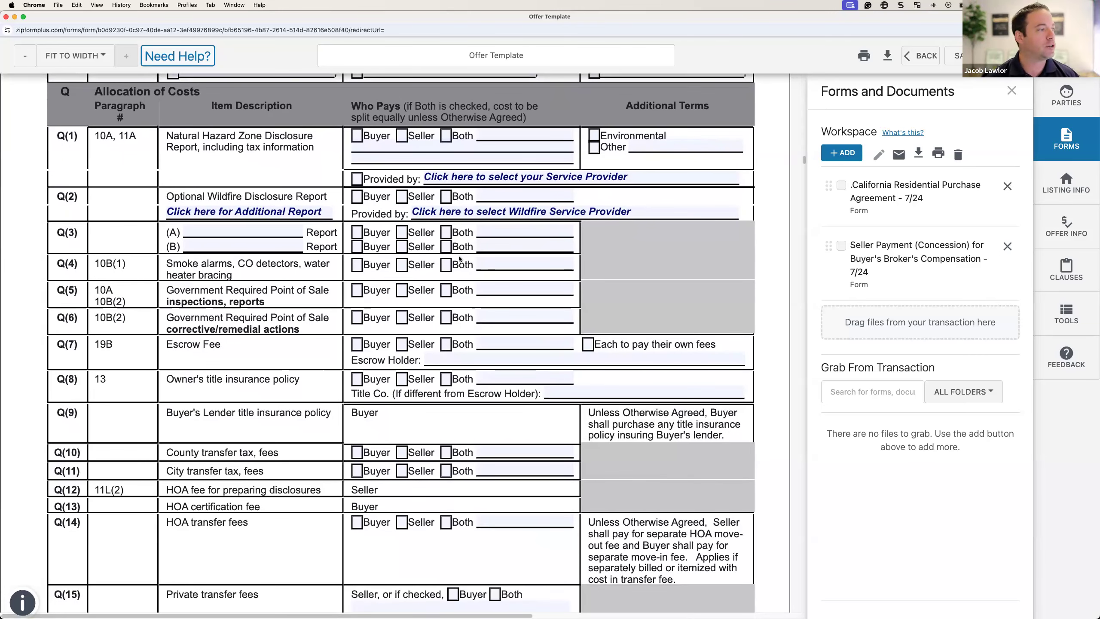
click(402, 136)
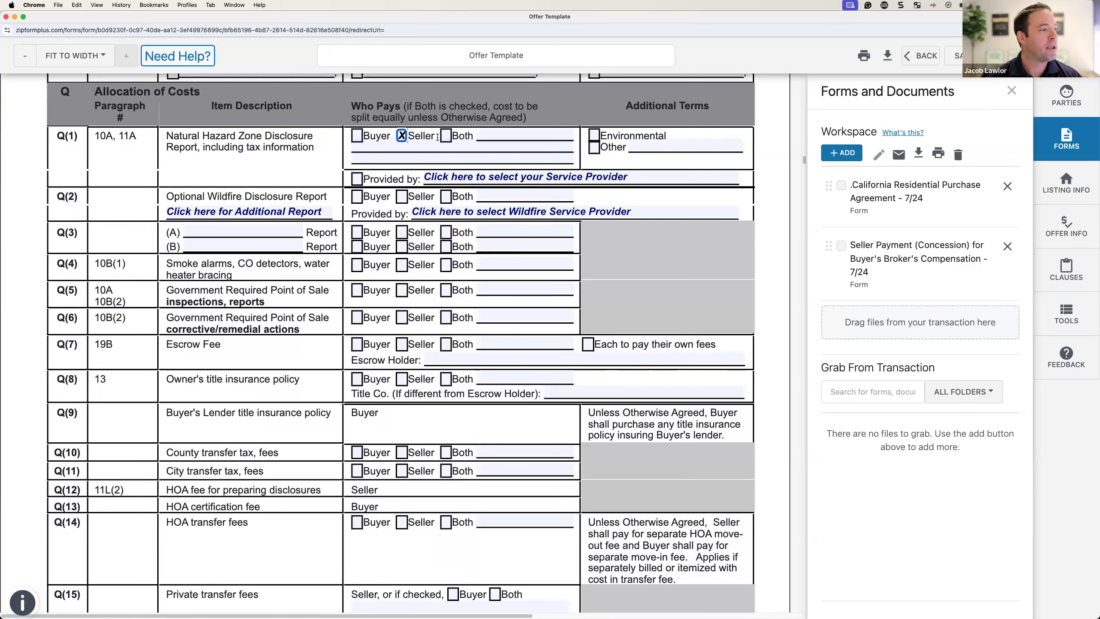
click(593, 136)
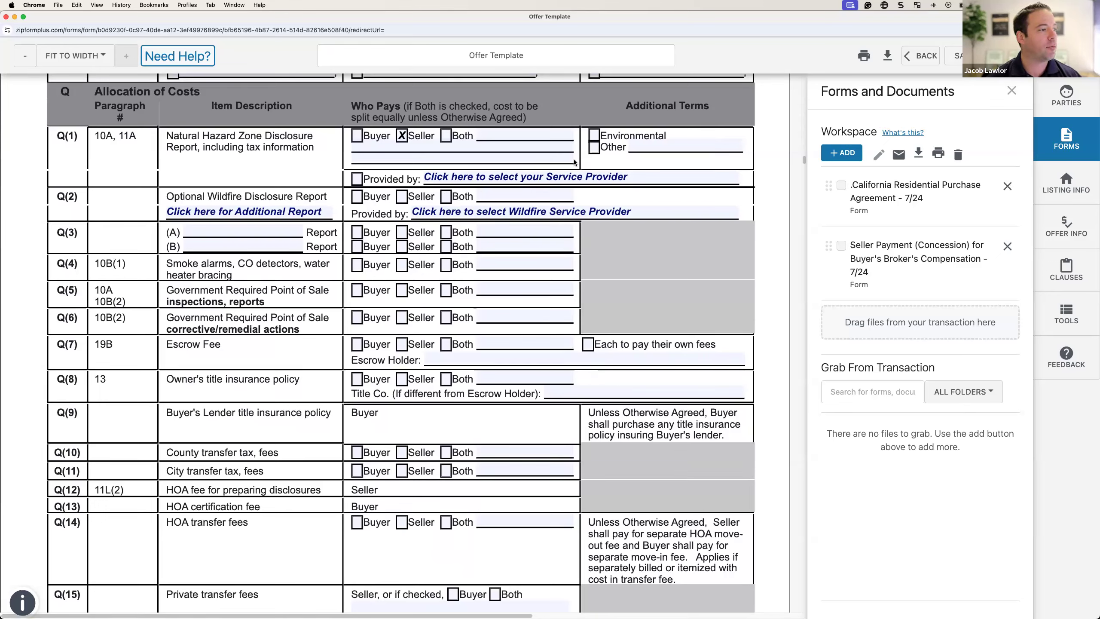
click(579, 175)
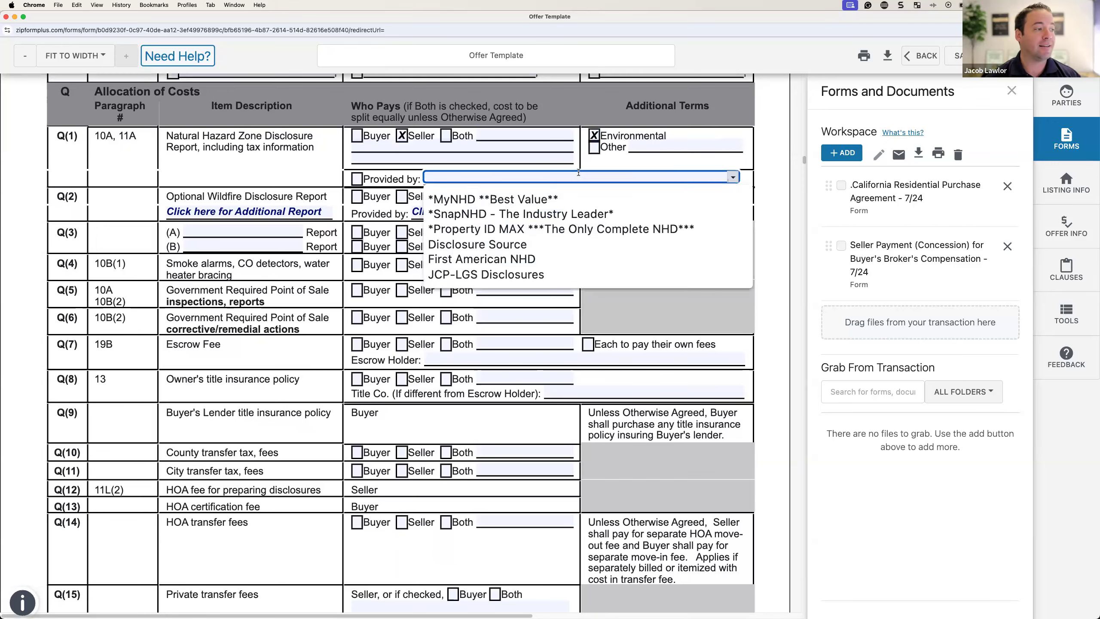
text(S)
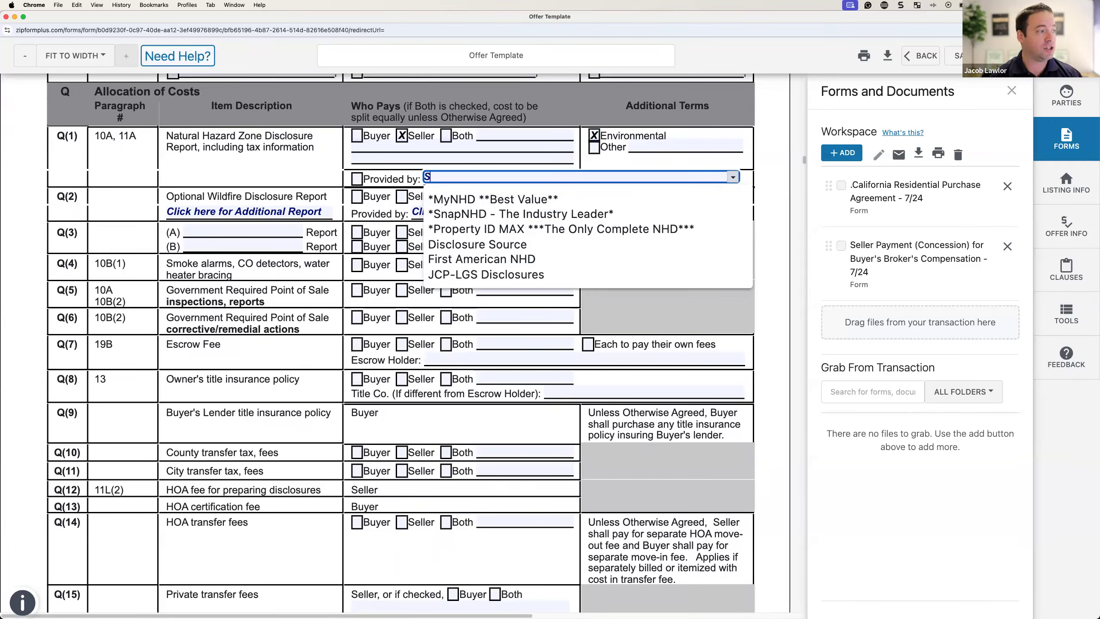
text(eller)
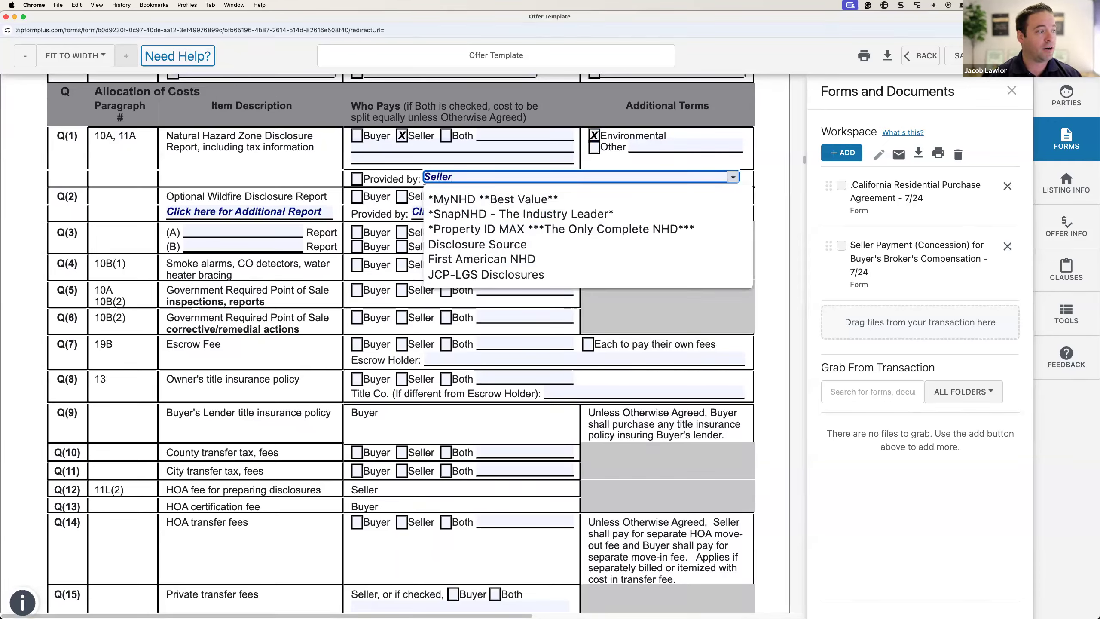
text('s Choice)
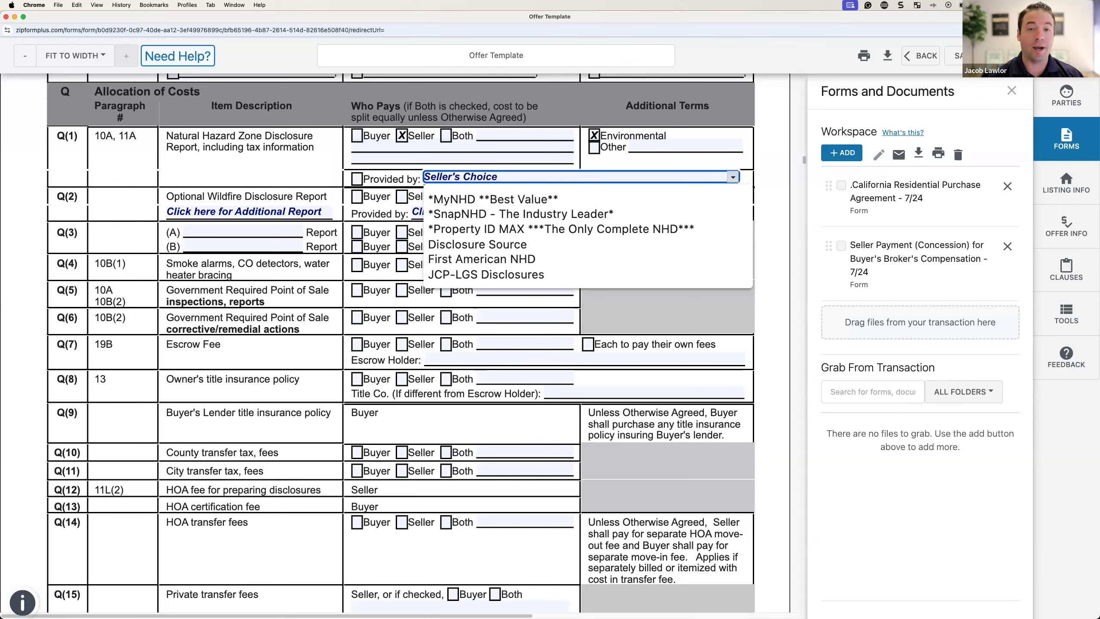
click(357, 178)
click(356, 179)
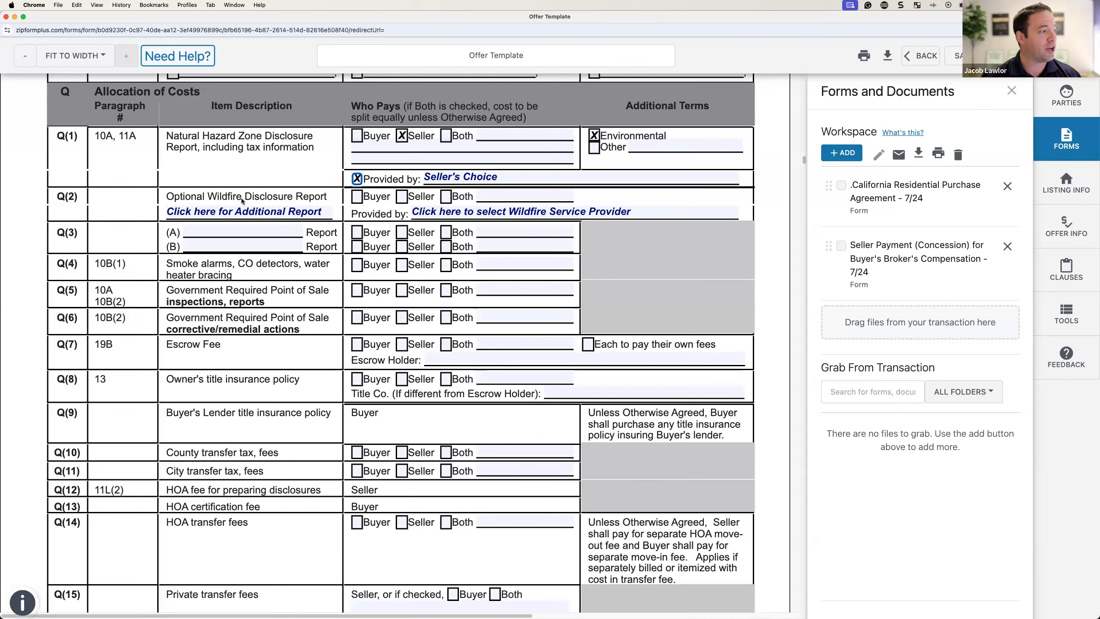
Step: Leave the Q(2) wildfire report and provider selections blank
click(258, 212)
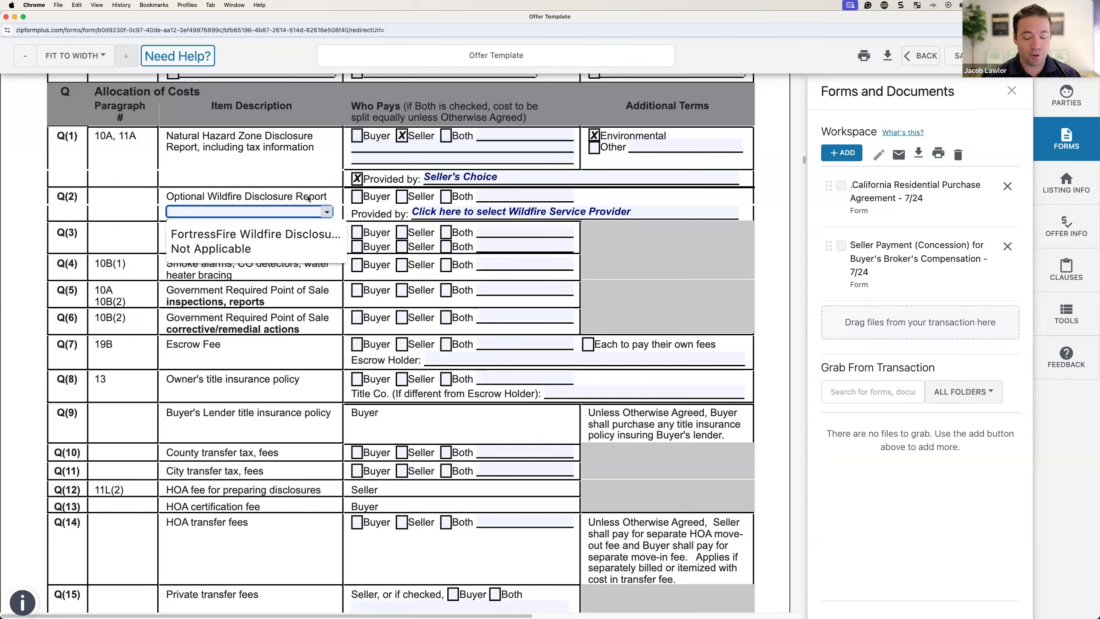
click(95, 208)
click(477, 212)
click(335, 243)
scroll(306, 239, down, 1)
Step: Charge Q(4)–Q(6) to the Seller, noting If Applicable on Q(5) and Q(6)
click(401, 219)
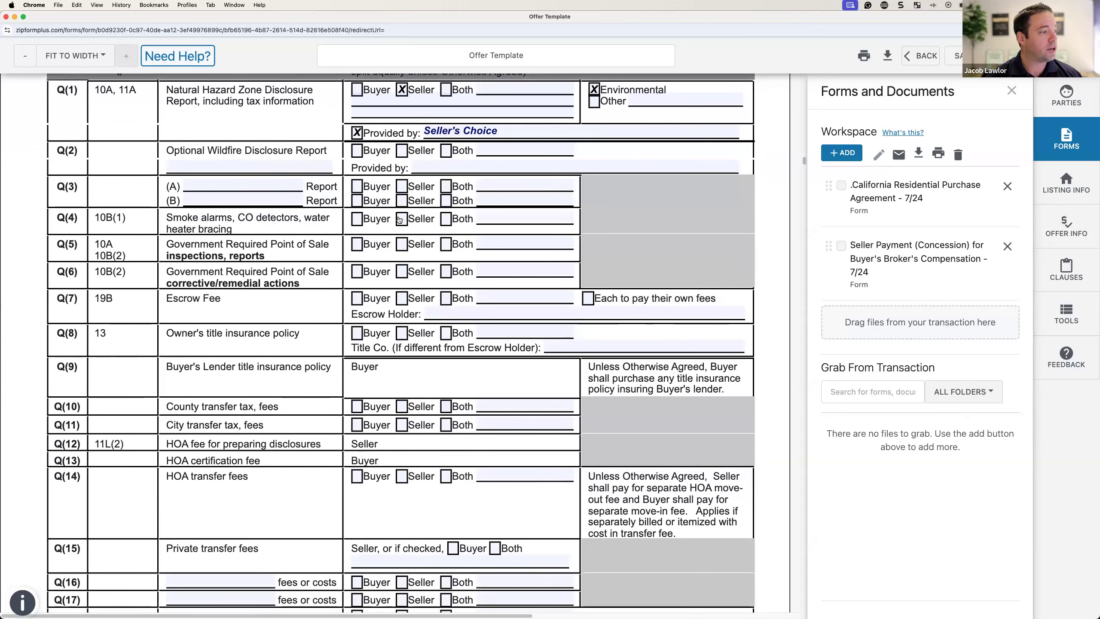
click(401, 244)
click(401, 272)
click(488, 243)
text(If)
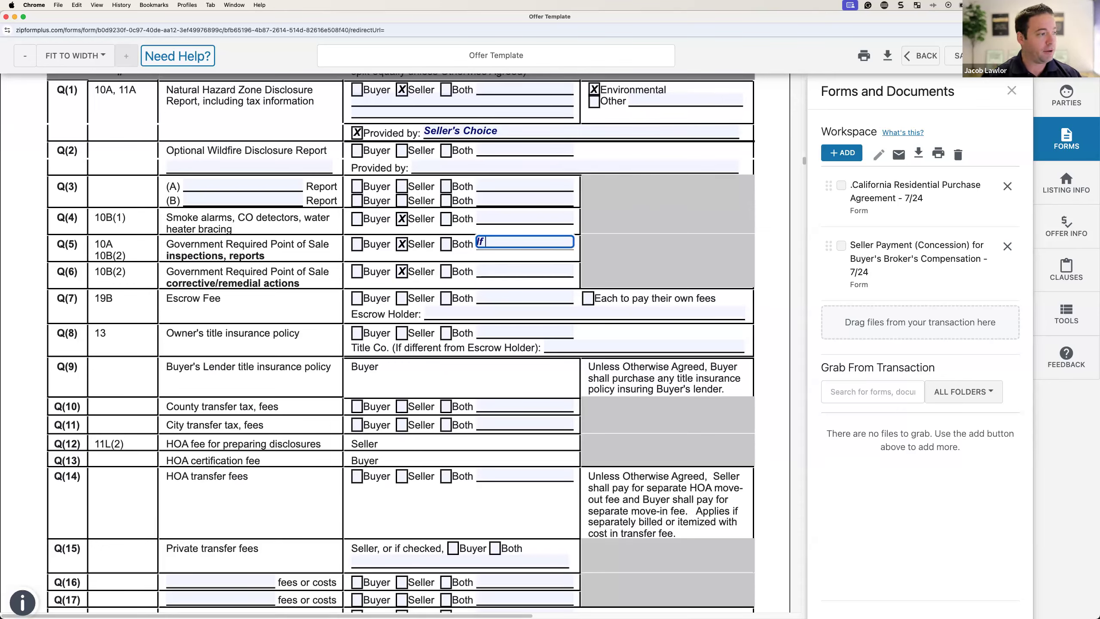
text( Applicable)
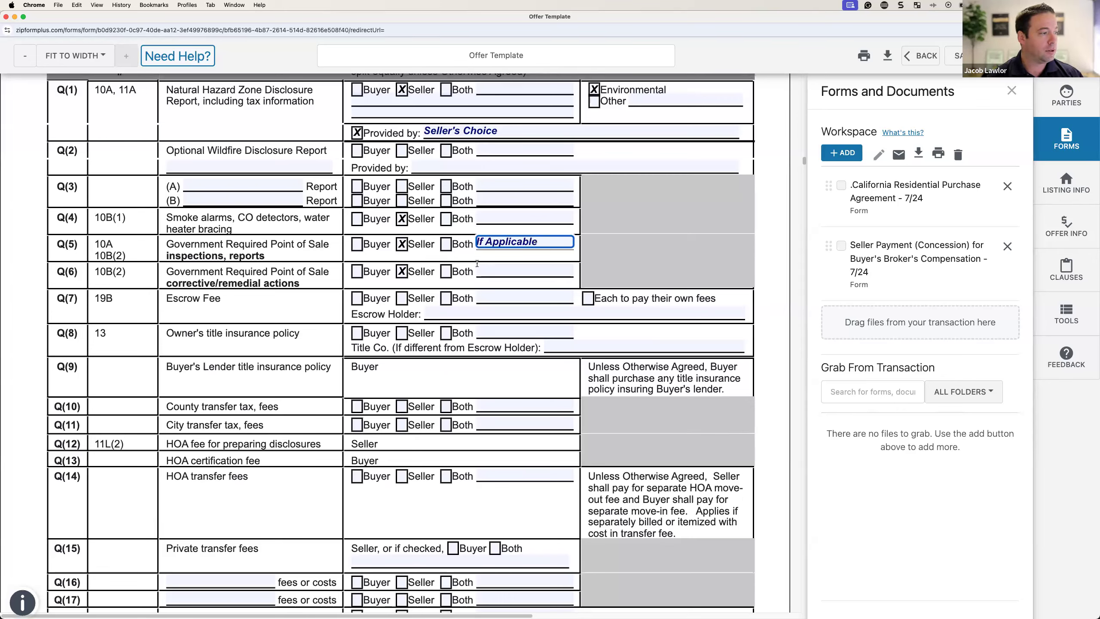
click(491, 270)
text(If A)
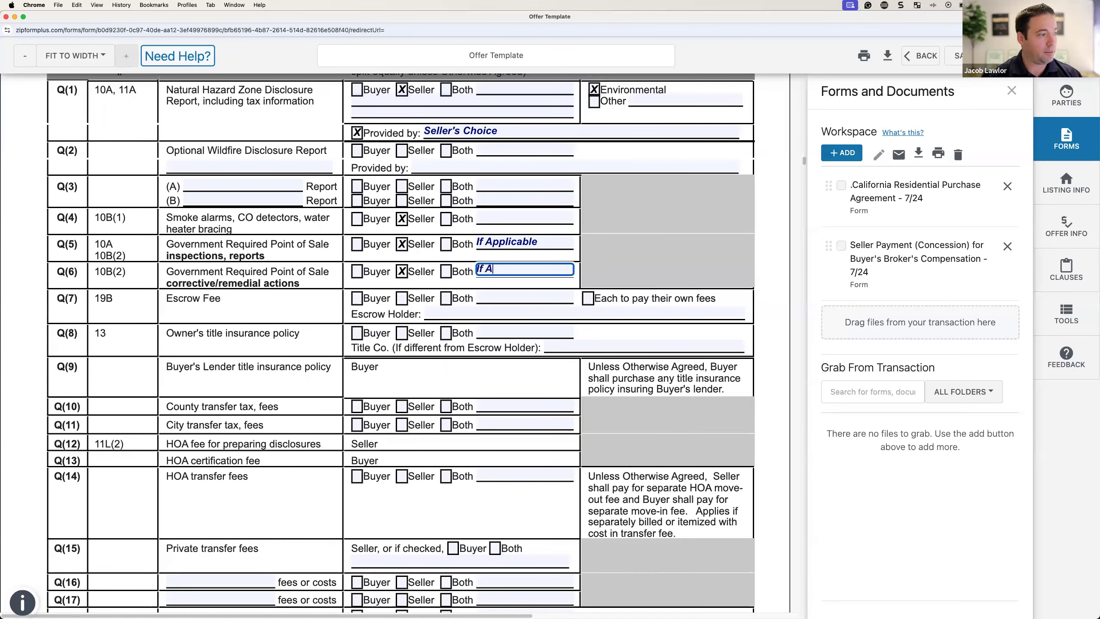
text(pplicable)
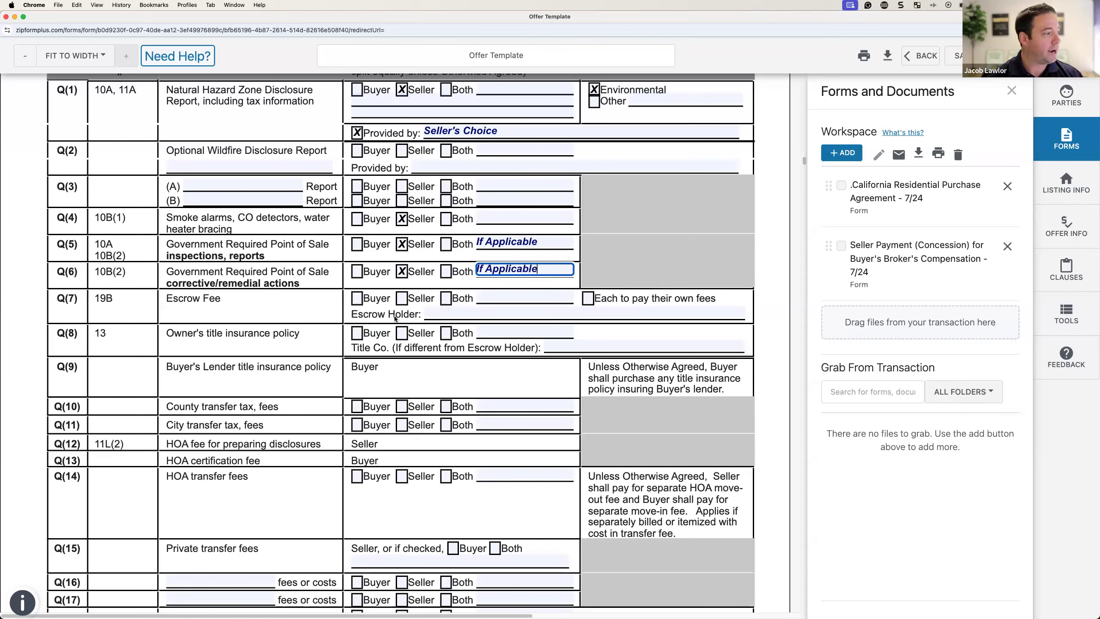
Step: Have each party pay own escrow fees, Seller pay title policy, escrow and title Seller's Choice
click(593, 299)
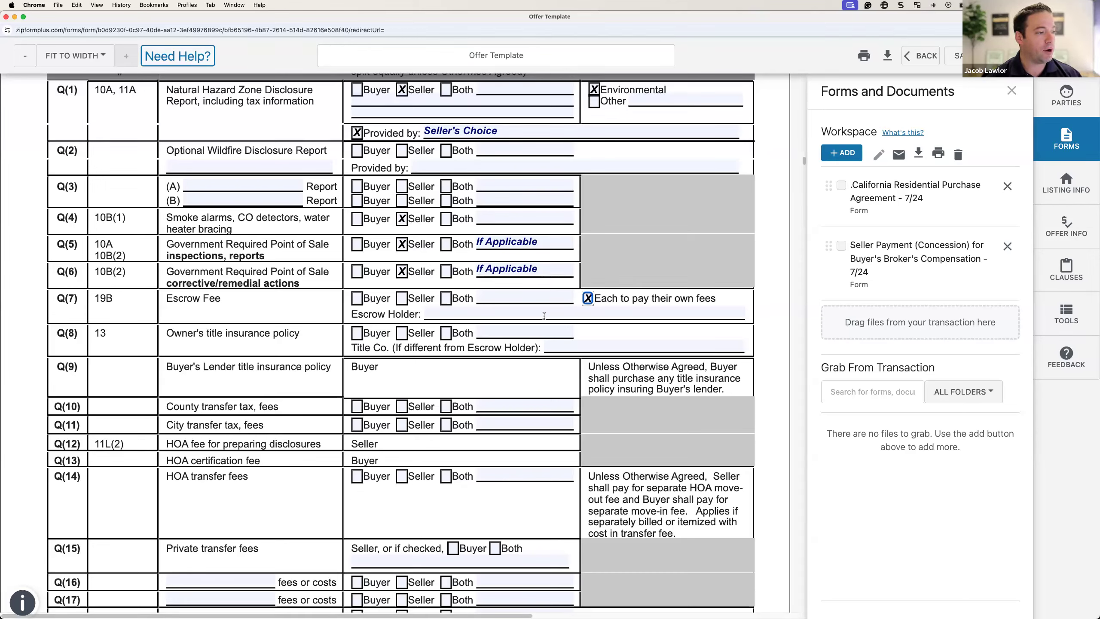
click(546, 310)
text(Sel)
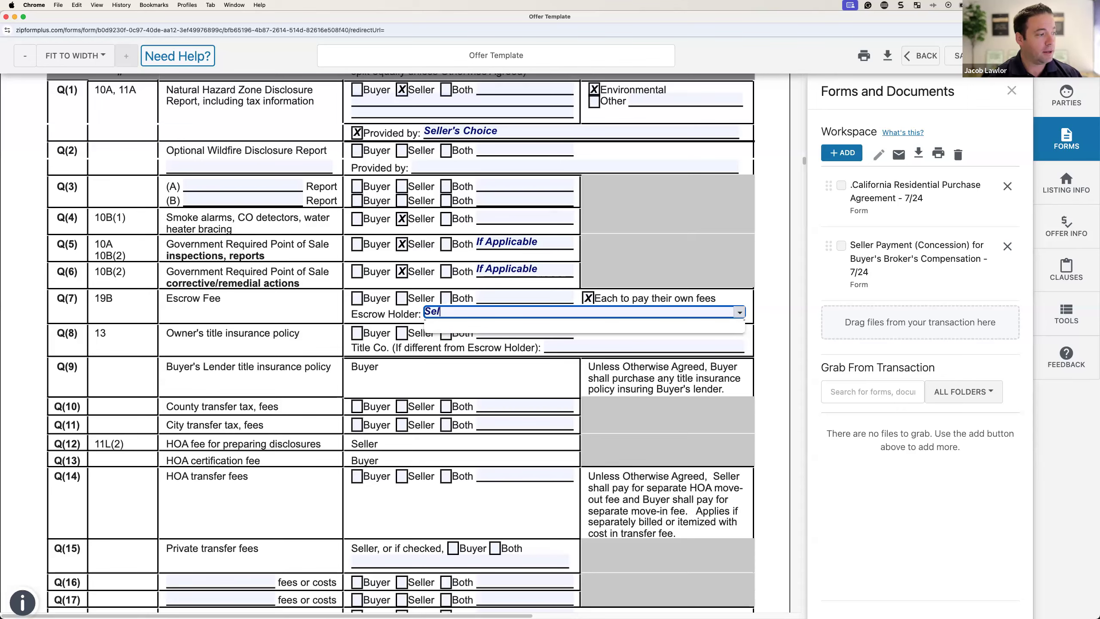
text(ler's Choice)
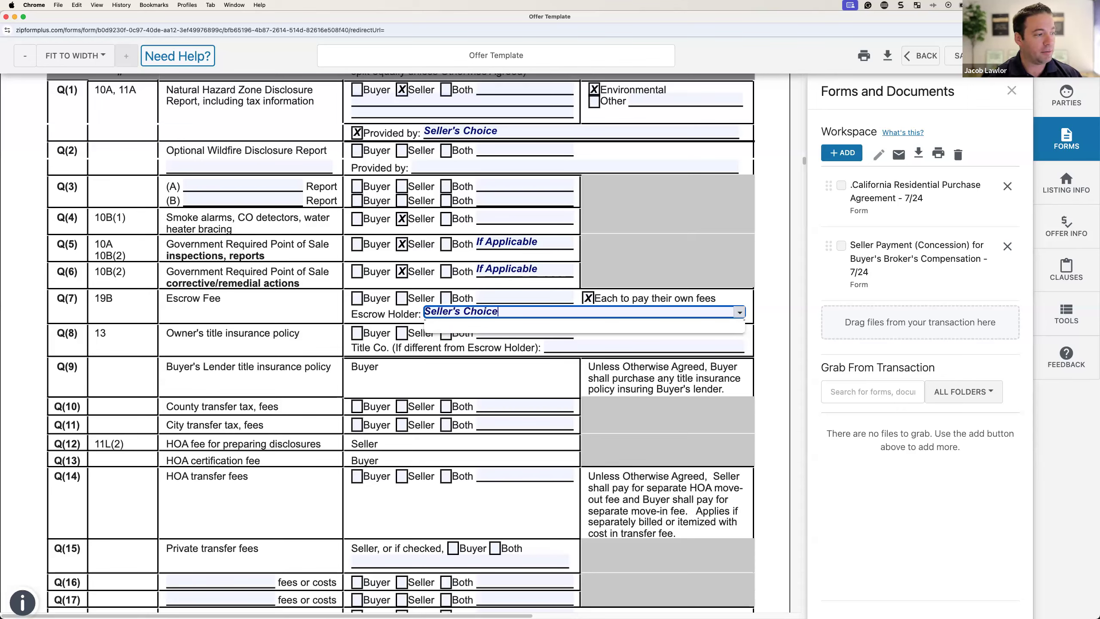
click(377, 315)
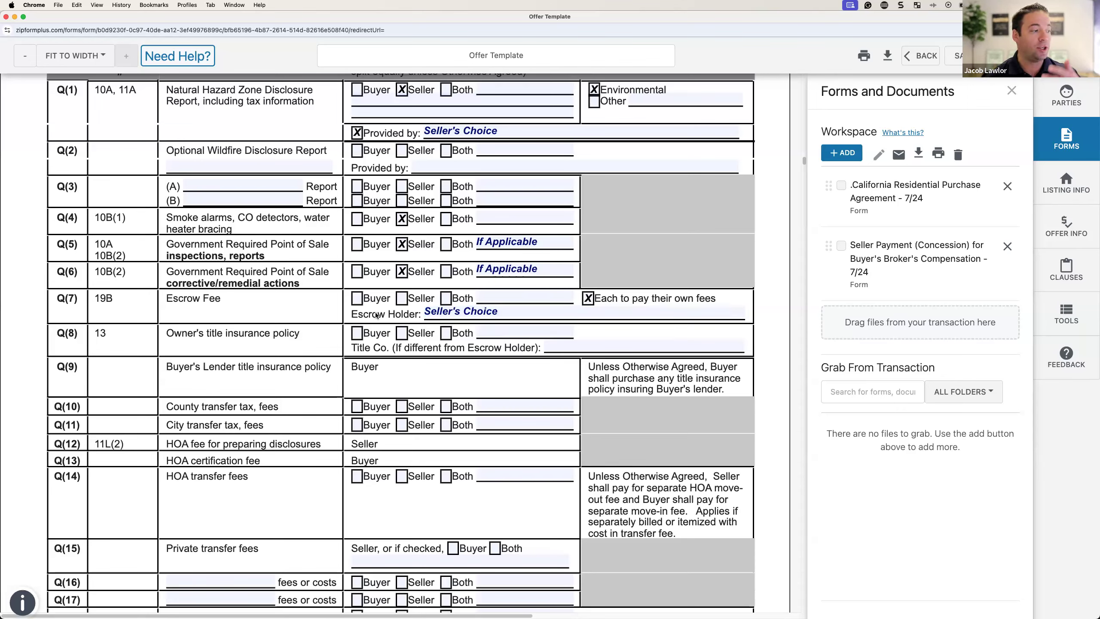
click(552, 346)
click(403, 332)
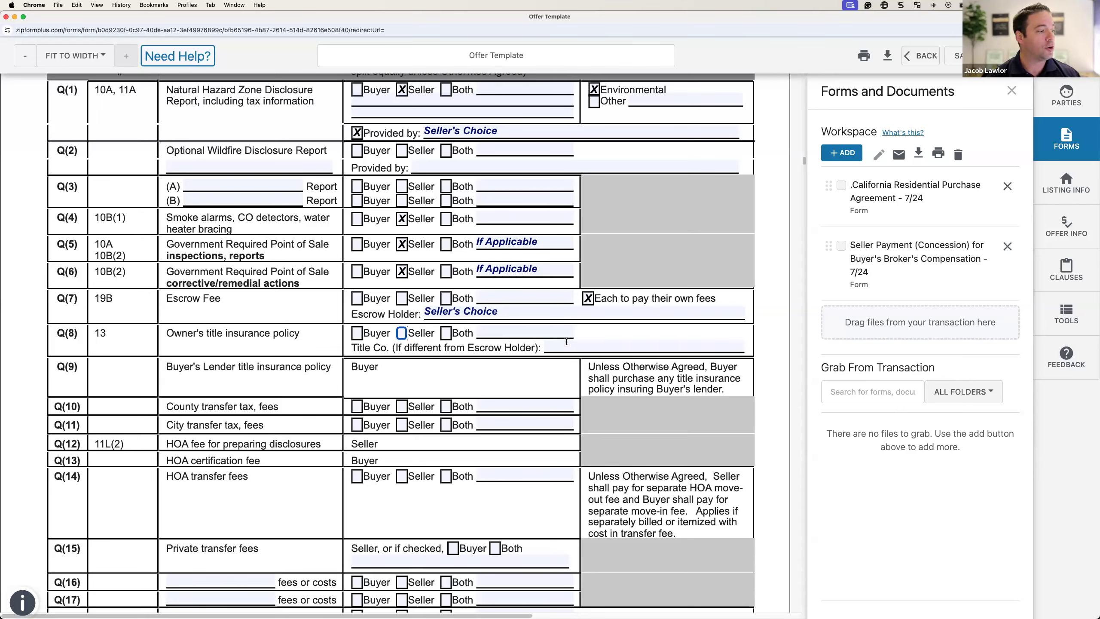
click(602, 342)
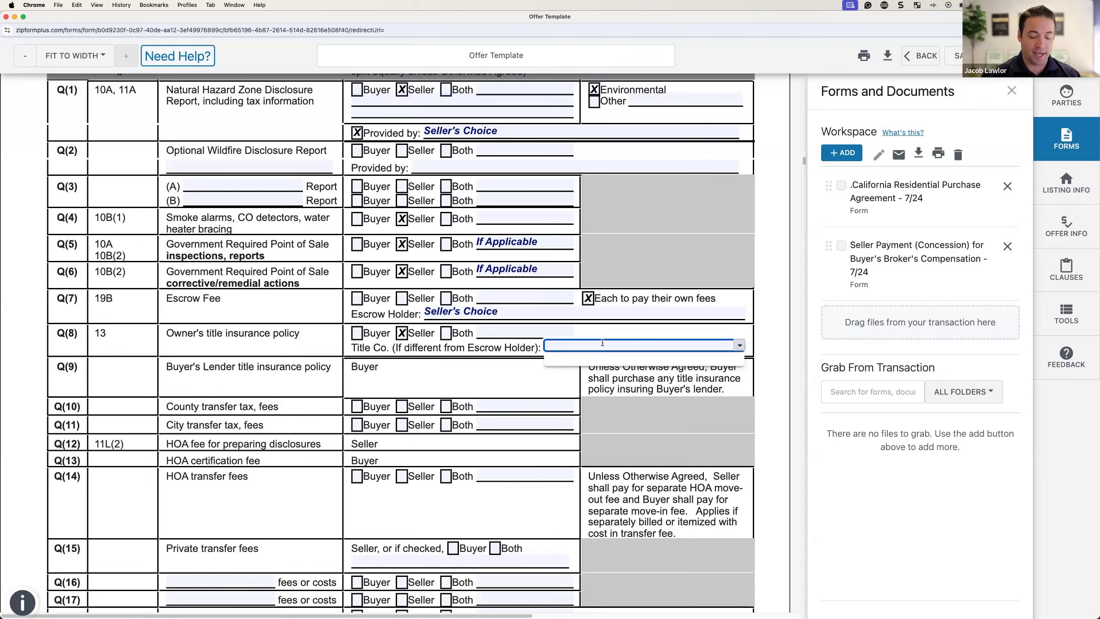
text(Seller's)
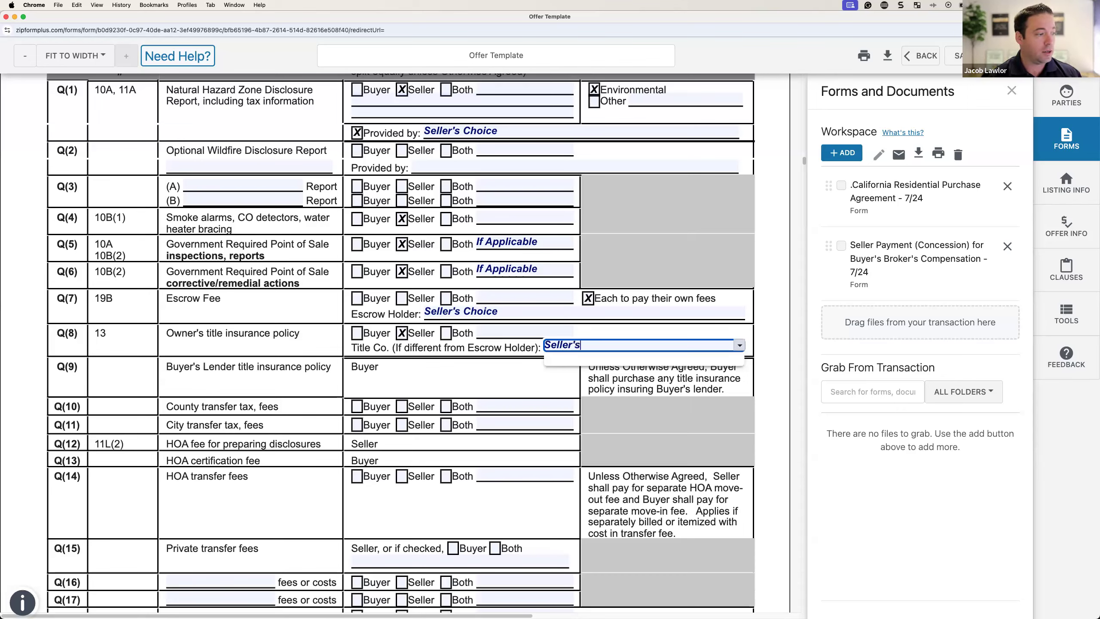
text( Choice)
click(390, 361)
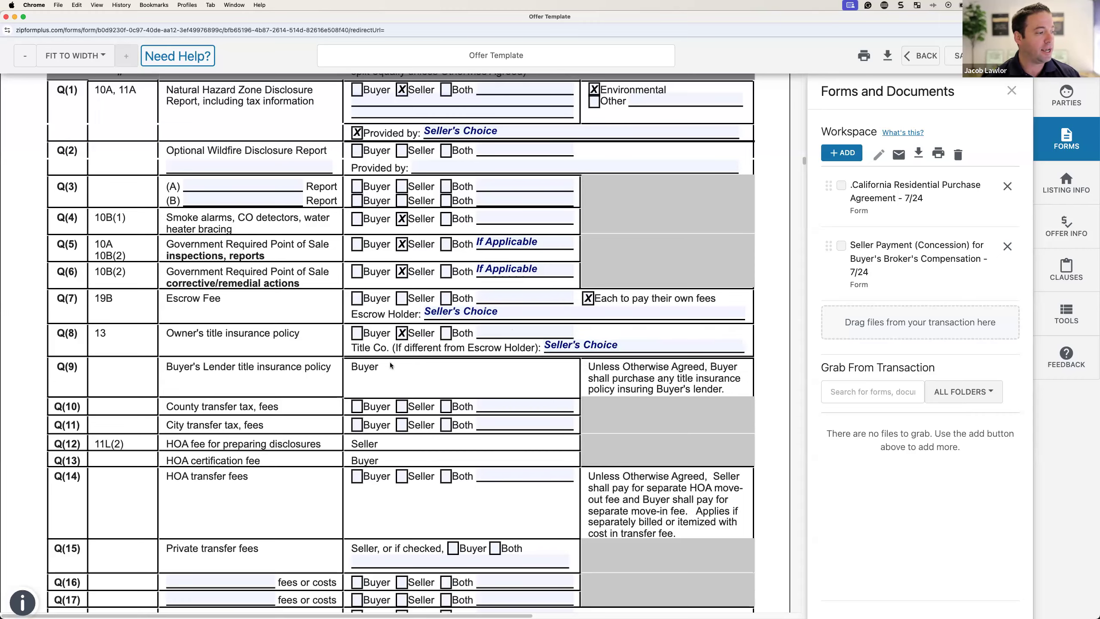
scroll(421, 268, down, 6)
Step: Charge county and city transfer taxes to the Seller, noting city tax If Applicable
scroll(396, 225, up, 1)
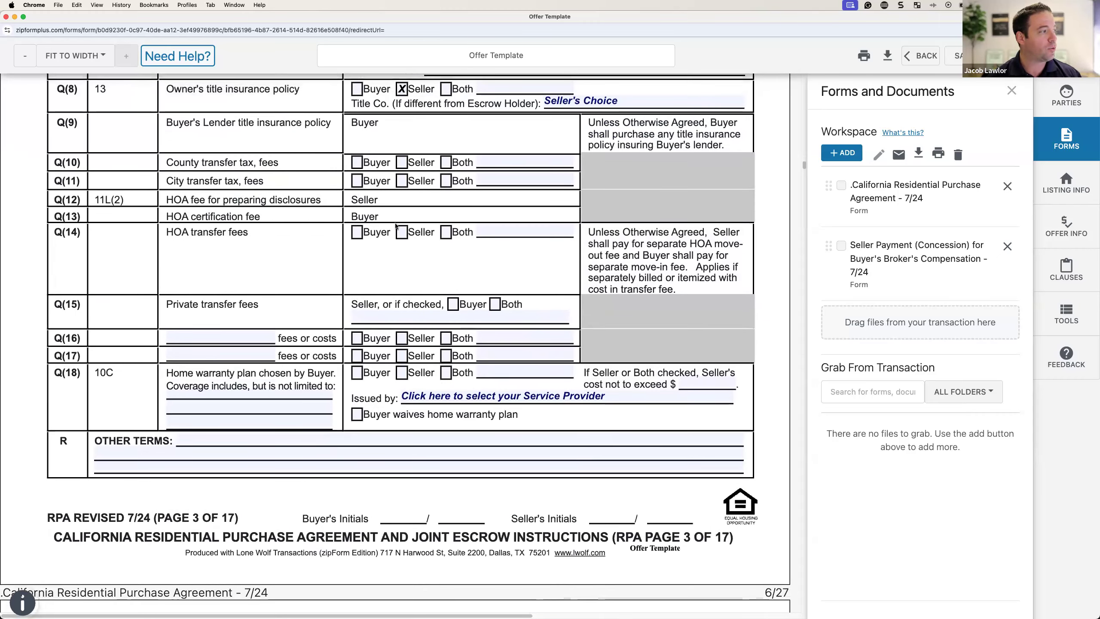
click(402, 162)
click(400, 182)
click(502, 175)
text(If Applicable)
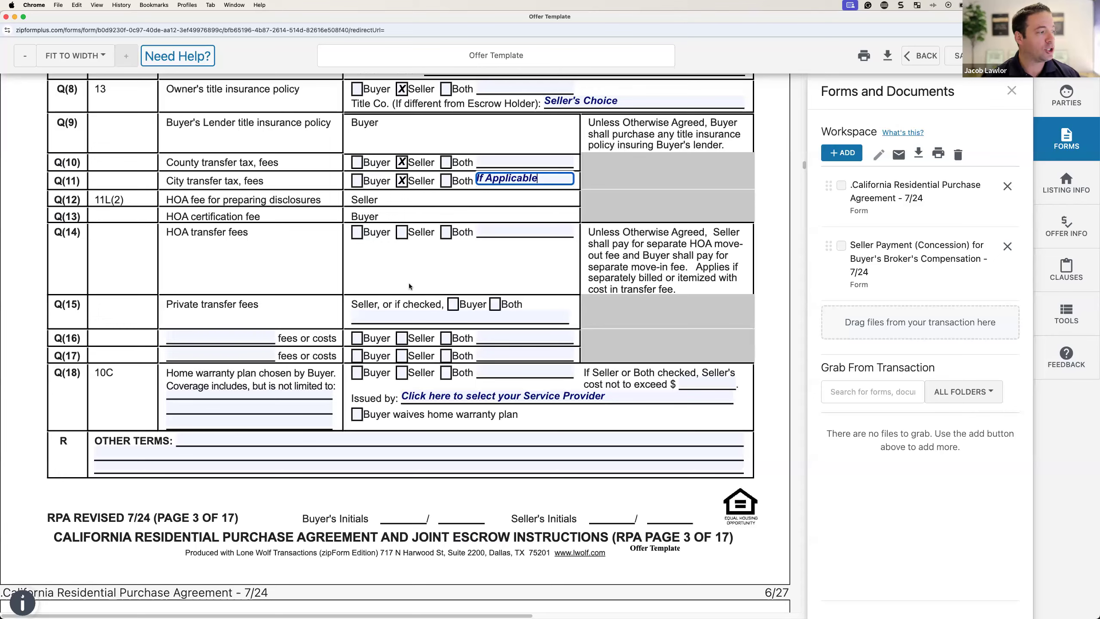
Step: Make the home warranty seller-paid up to $900, Buyer's Choice, covering Buyer's Choice of Upgrades
click(400, 373)
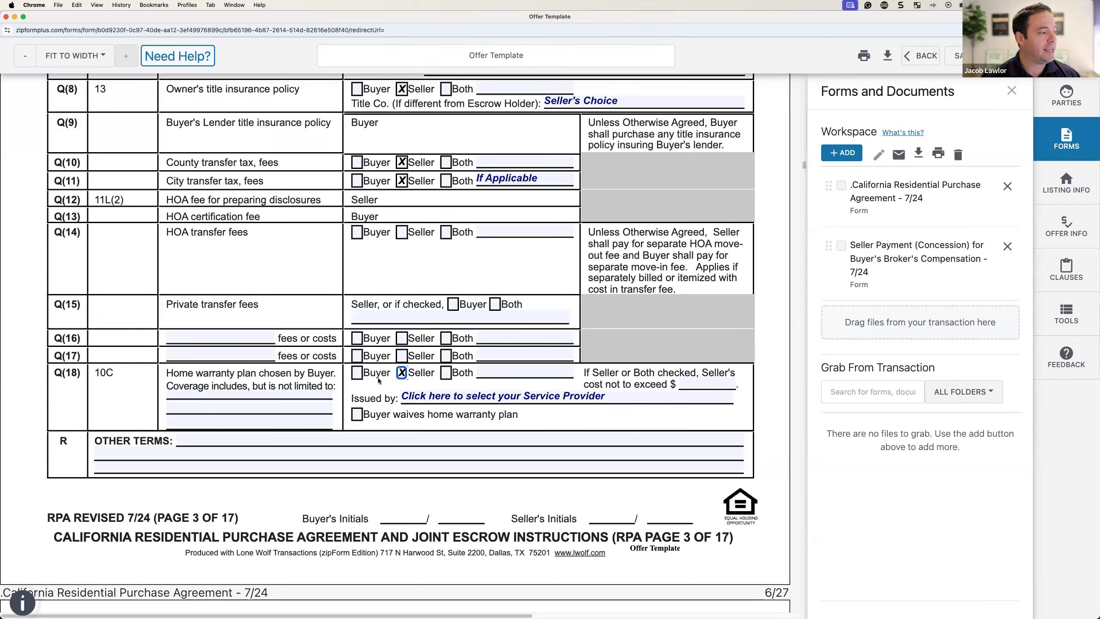
click(695, 382)
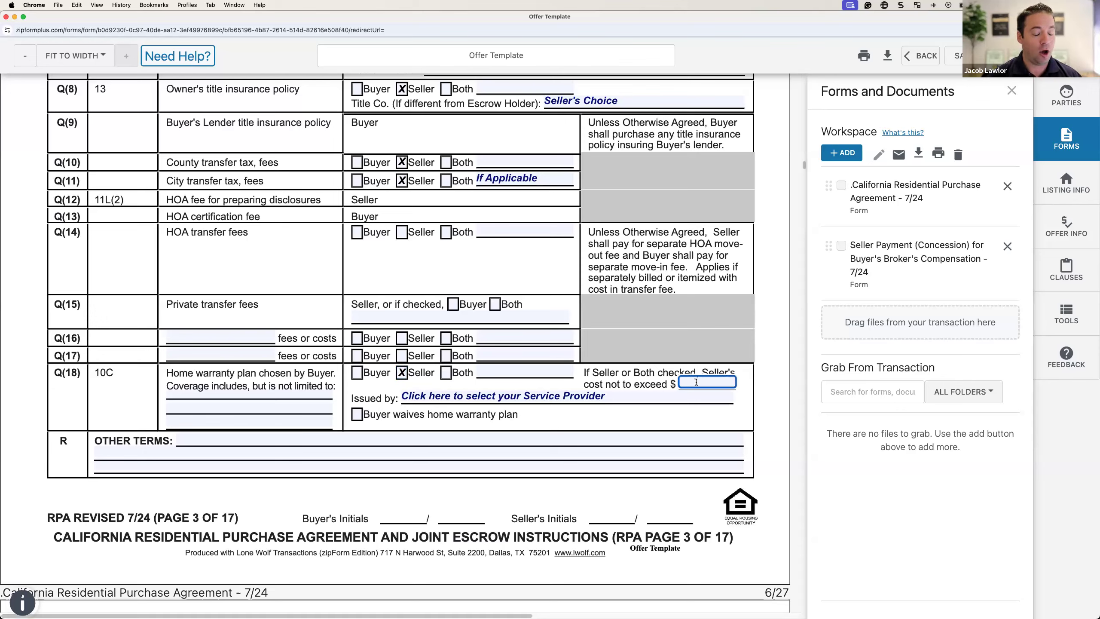
text(900)
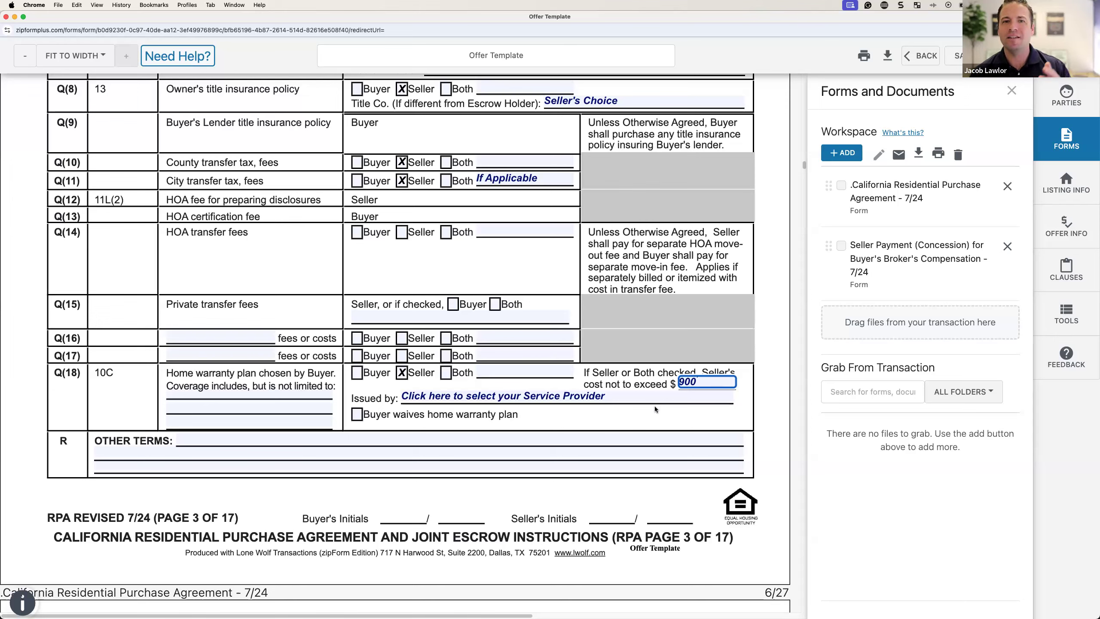
click(490, 395)
text(Buyer's CHo)
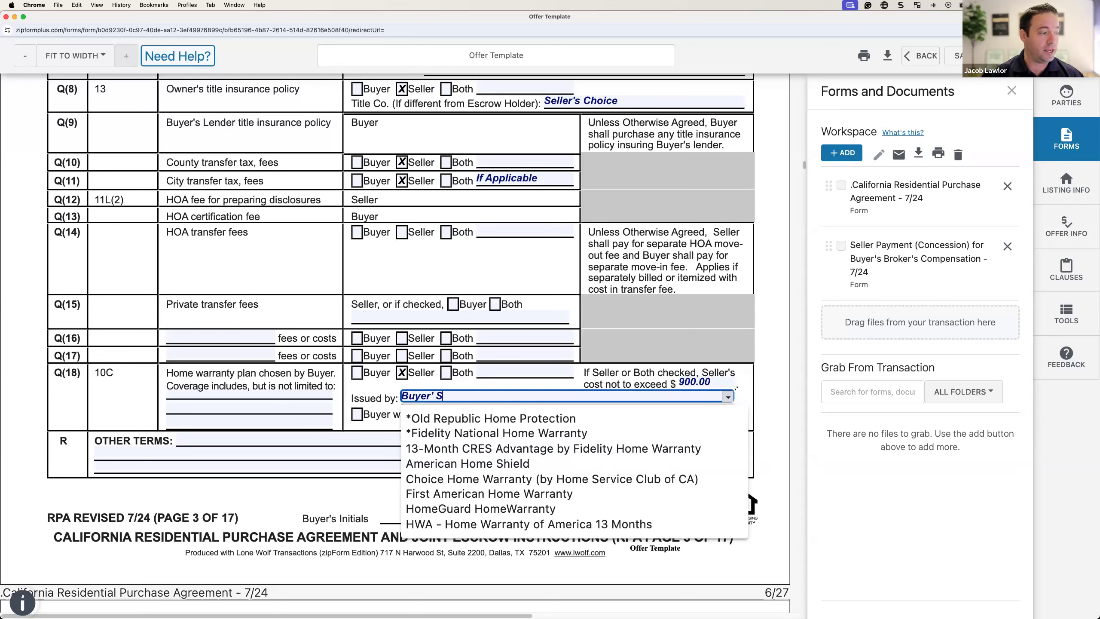
text(ice)
key(BackSpace)
key(BackSpace)
key(BackSpace)
key(BackSpace)
key(BackSpace)
text(hoice)
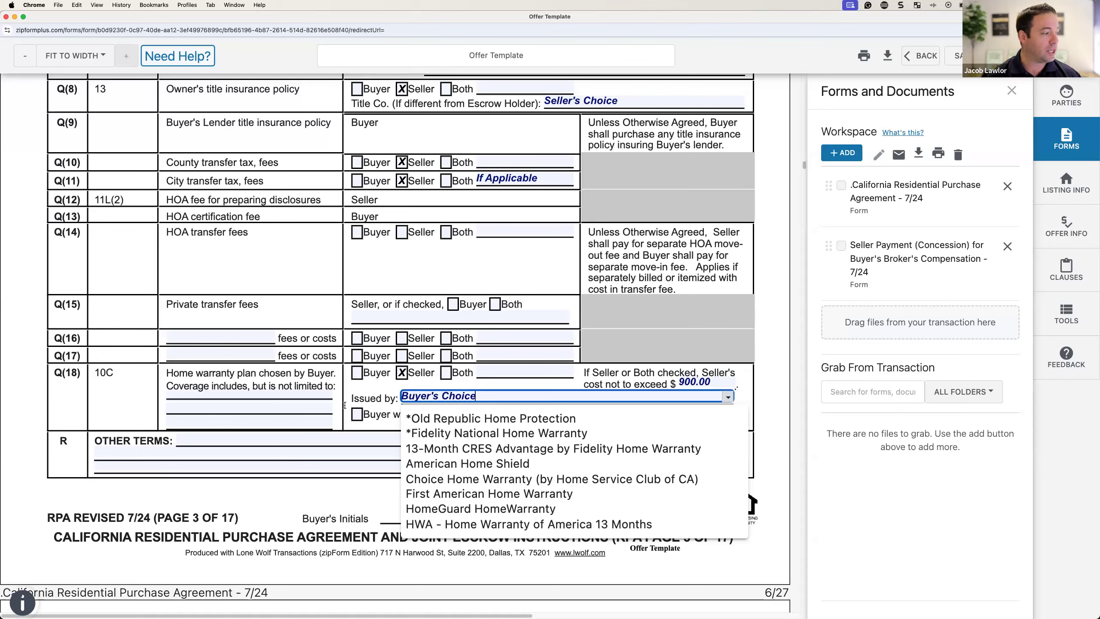
click(276, 392)
text(Buyer's Choice of Upc)
key(BackSpace)
text(grades)
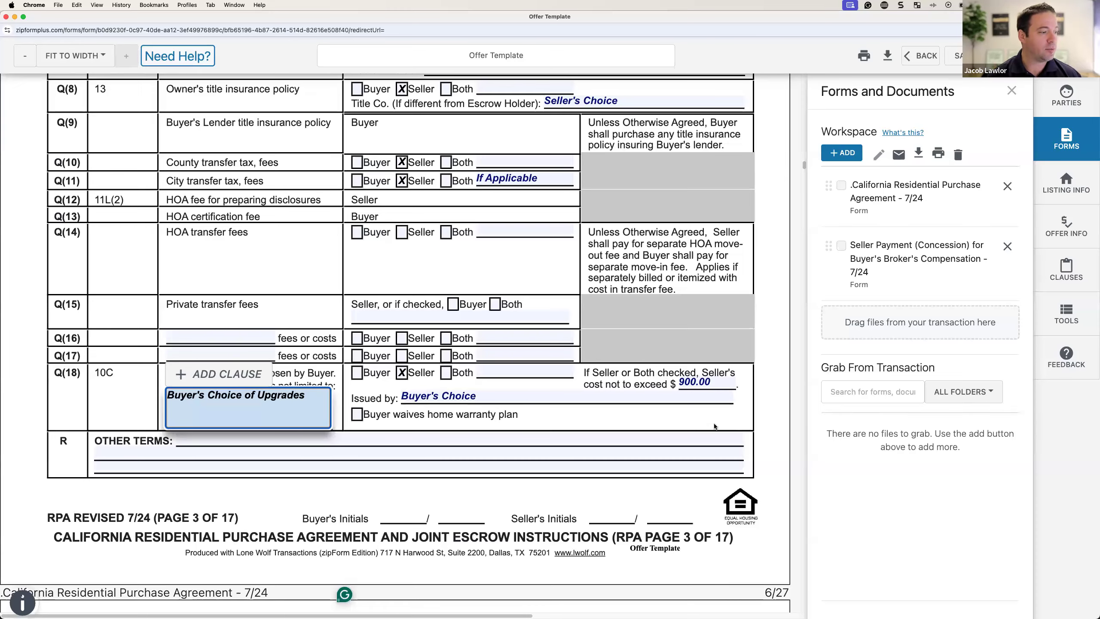
click(567, 406)
scroll(481, 445, down, 10)
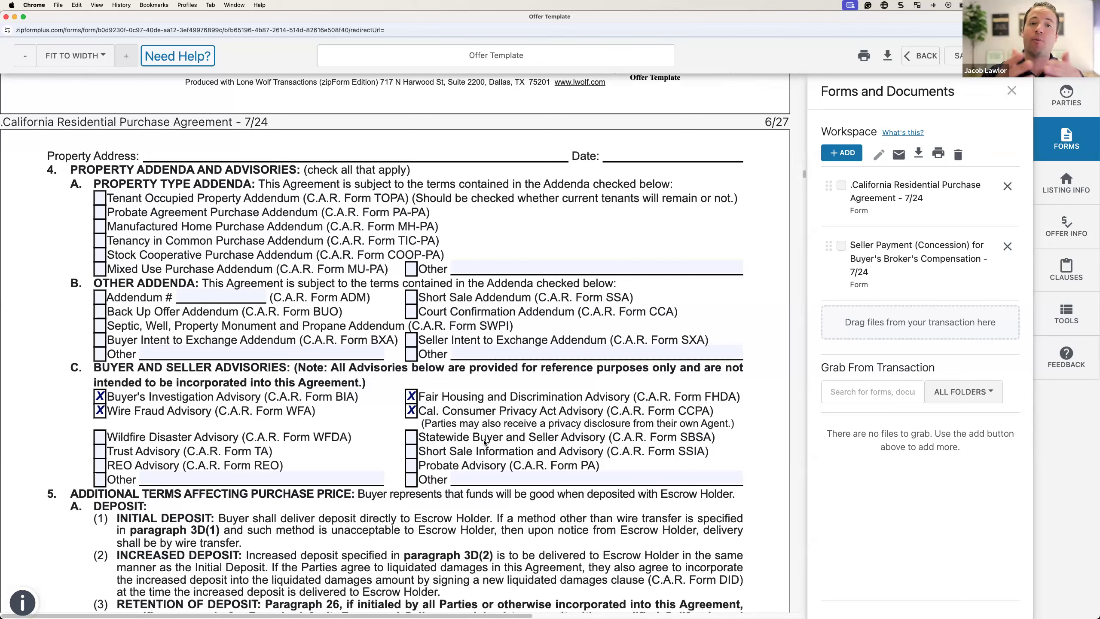
scroll(320, 359, down, 5)
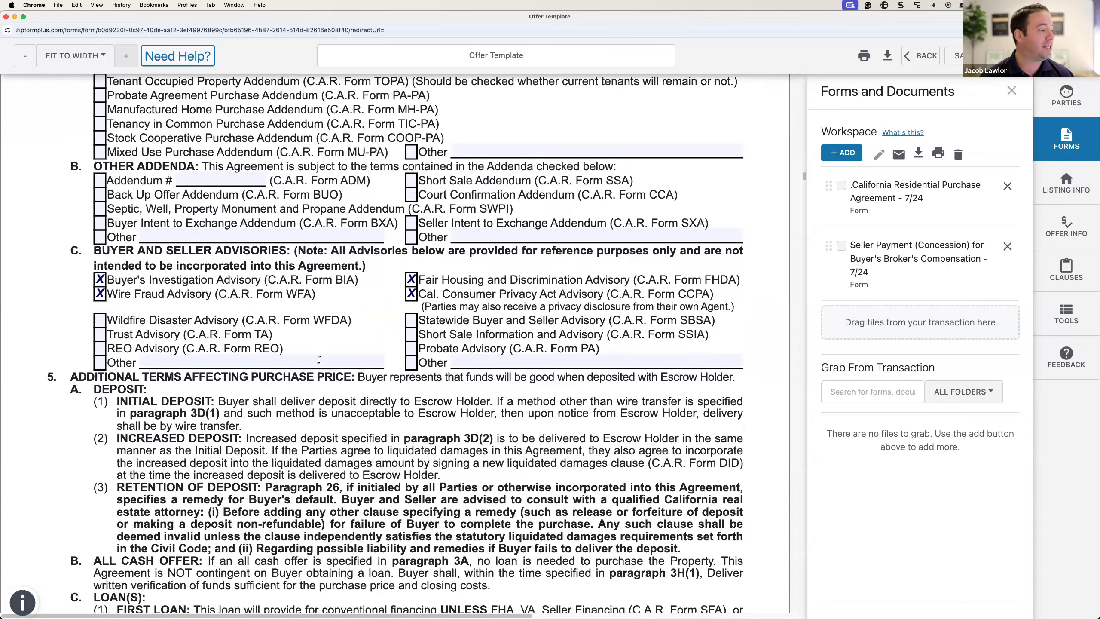
scroll(327, 358, down, 15)
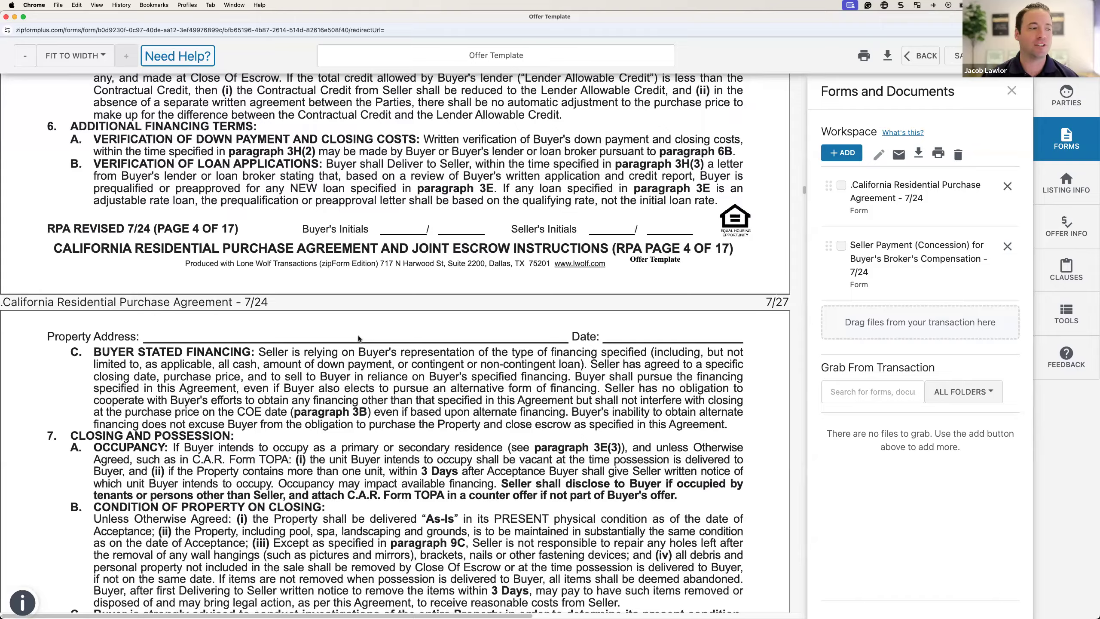
scroll(358, 338, down, 14)
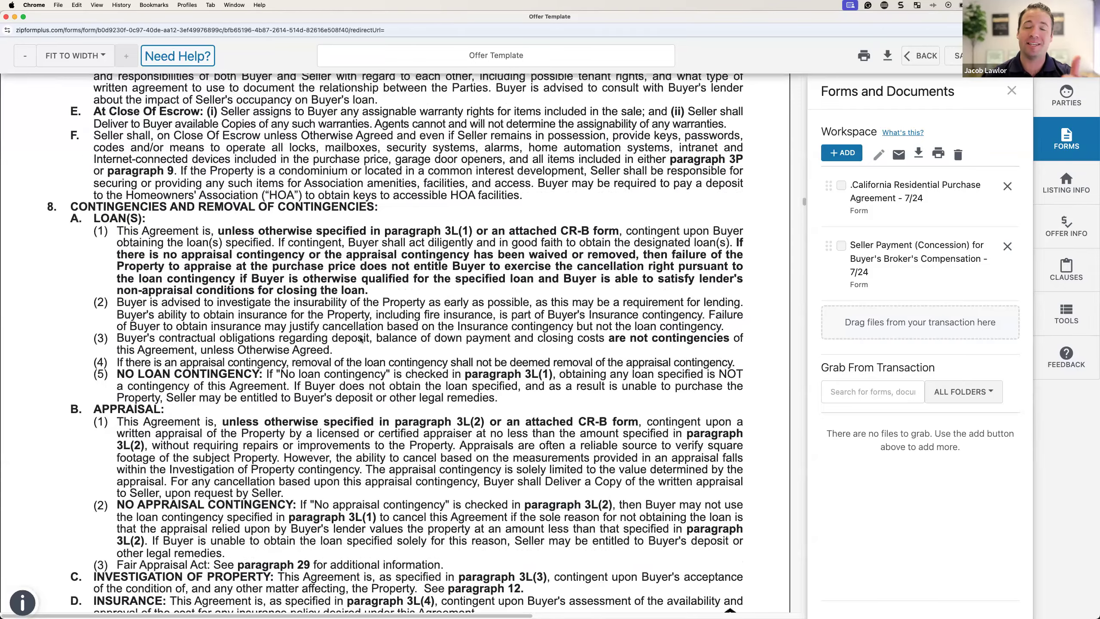
scroll(359, 339, down, 8)
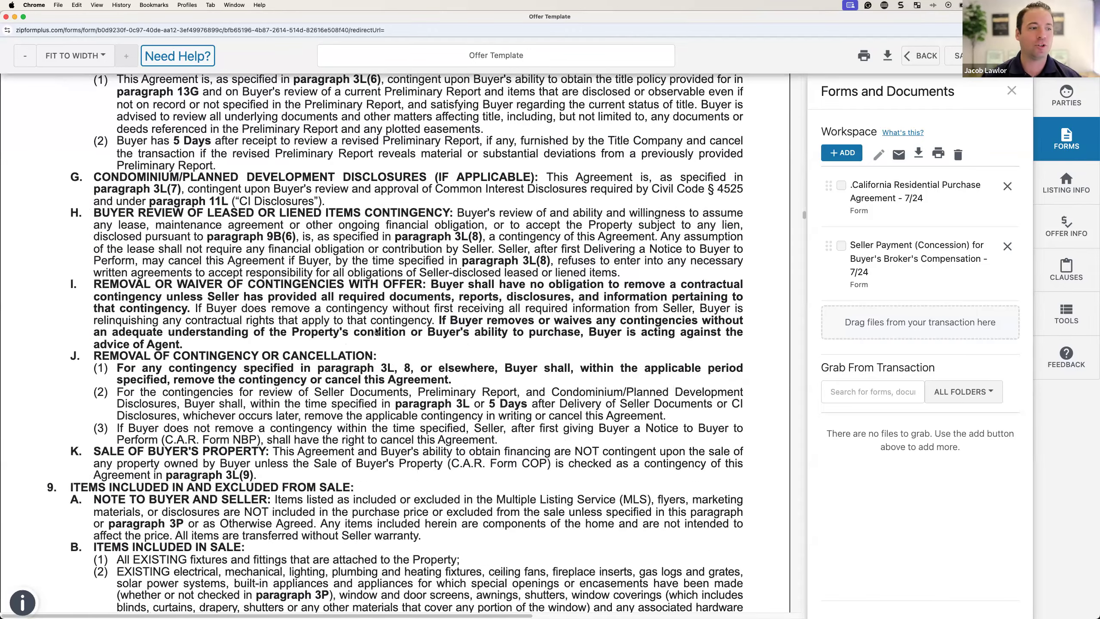
scroll(376, 332, down, 10)
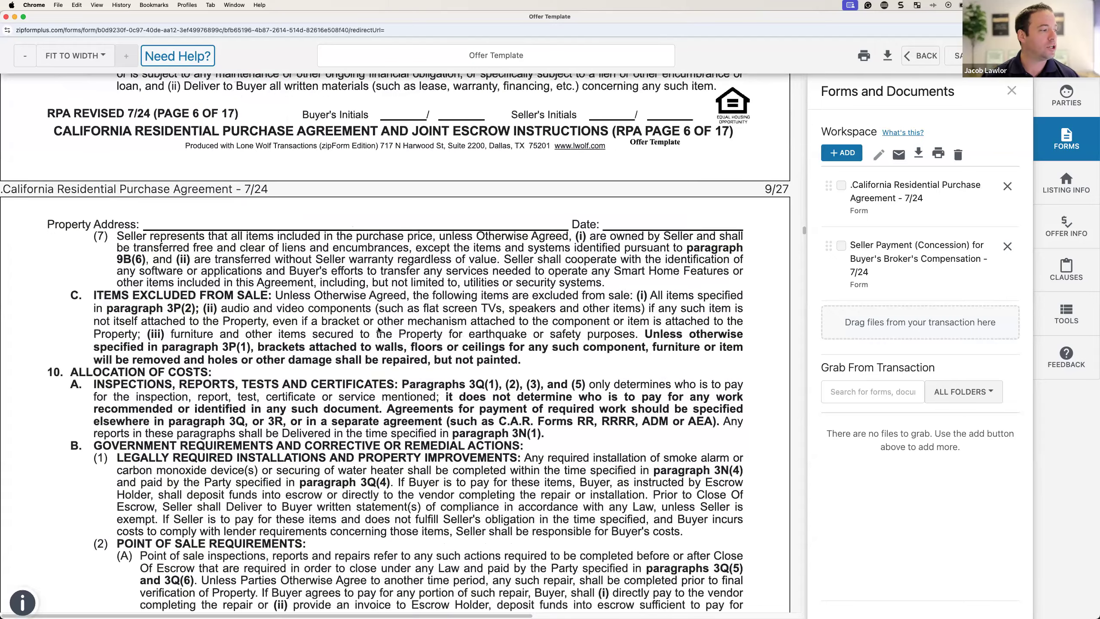
scroll(378, 330, down, 10)
scroll(378, 329, down, 10)
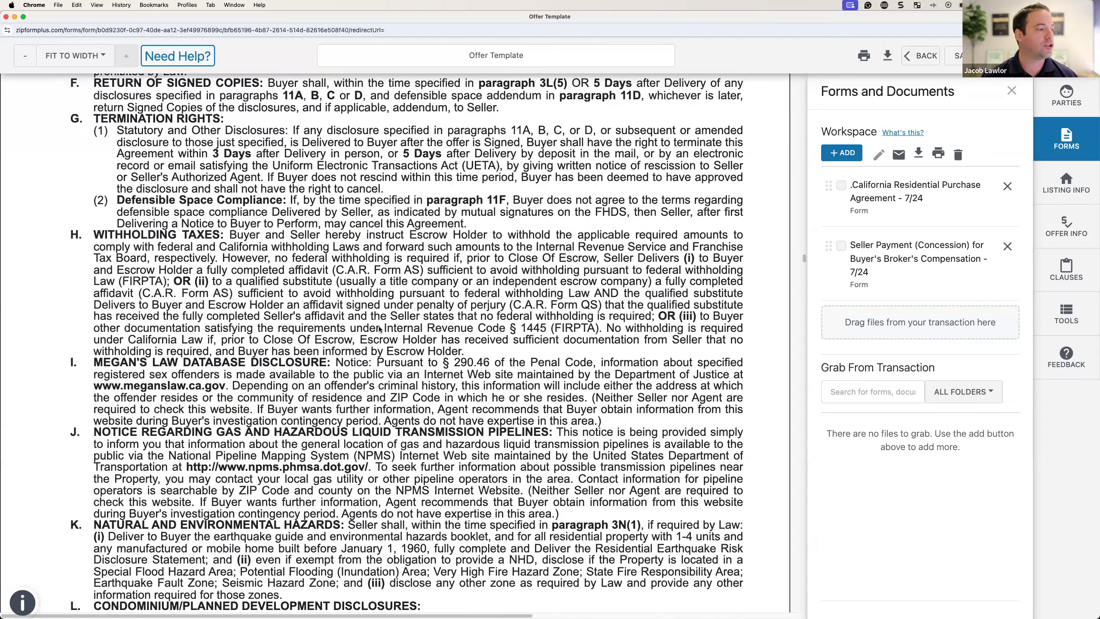
scroll(379, 329, down, 20)
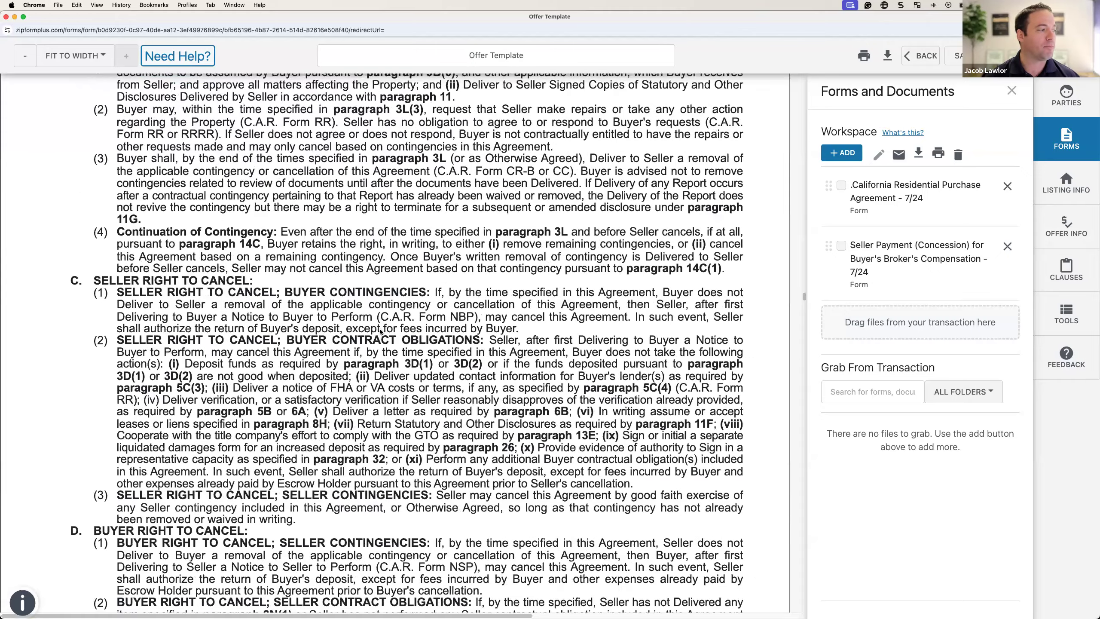
scroll(380, 330, down, 20)
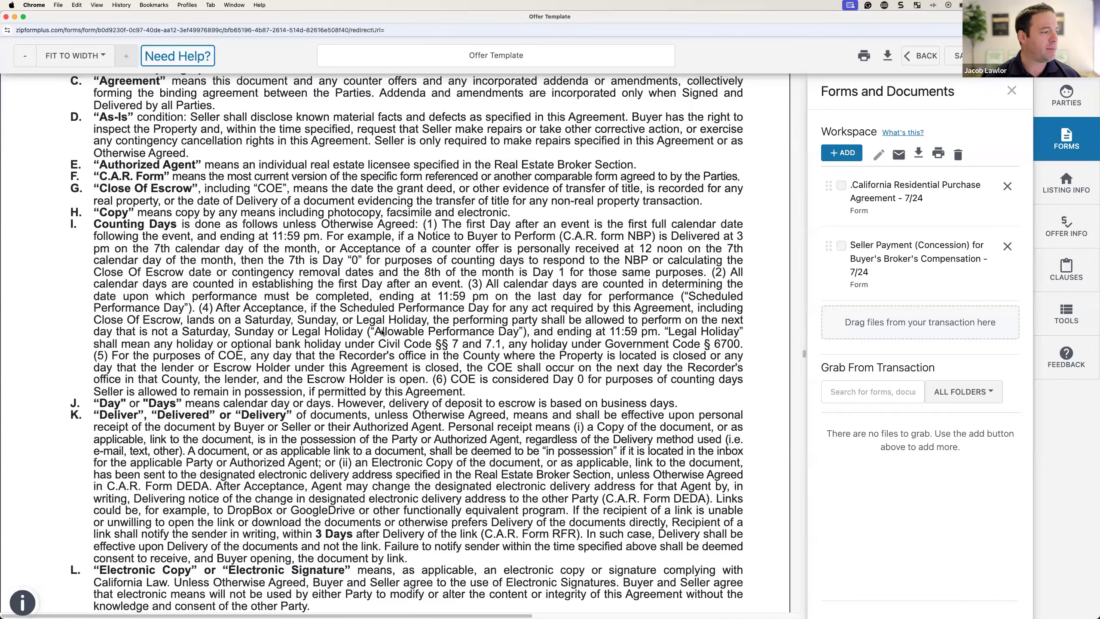
scroll(381, 331, down, 20)
scroll(381, 331, down, 10)
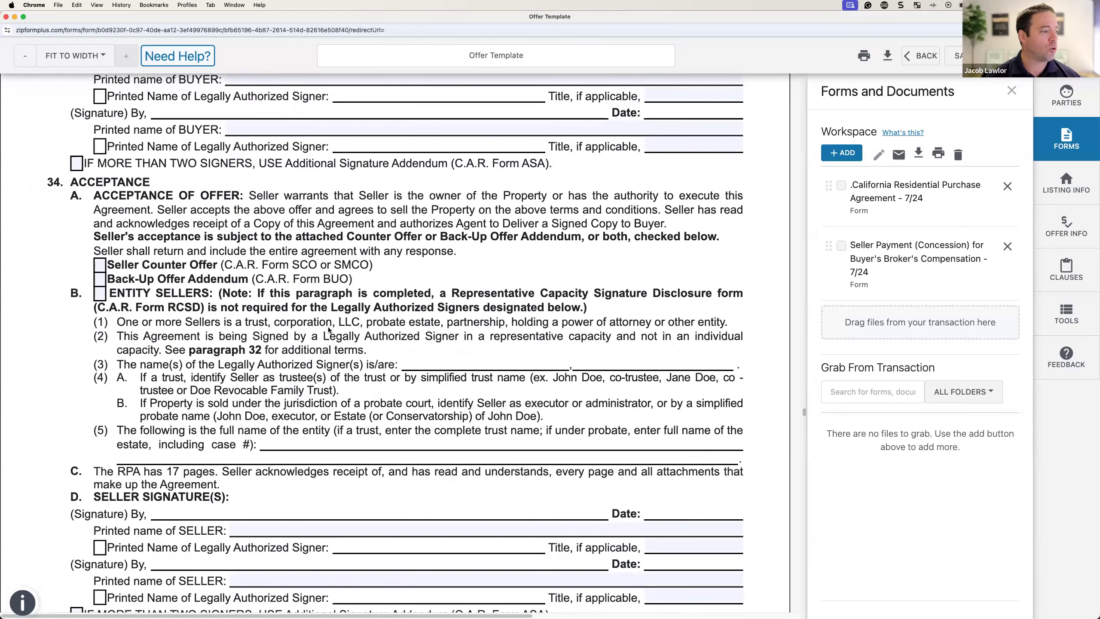
scroll(328, 330, down, 20)
scroll(478, 299, down, 20)
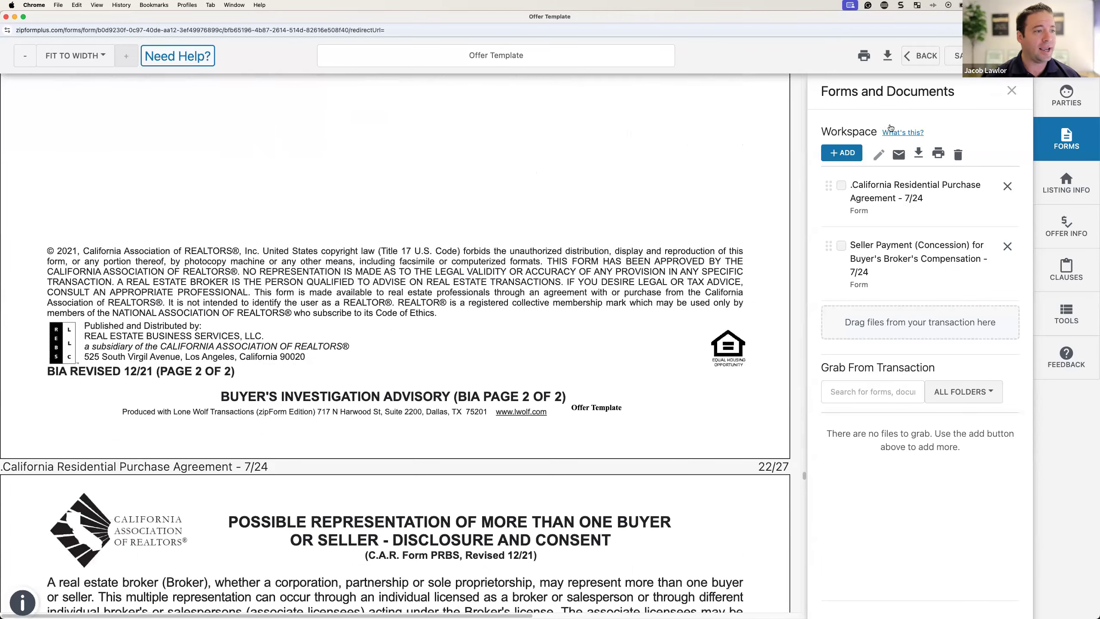
Step: Save the Offer Template's forms and return to its documents page
click(958, 57)
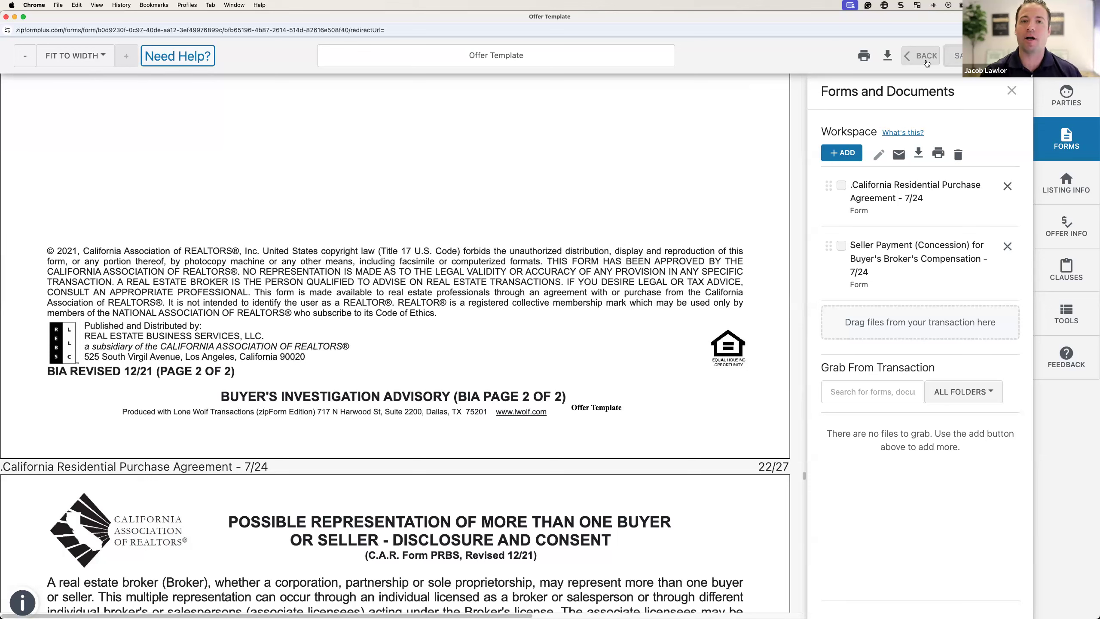
click(914, 56)
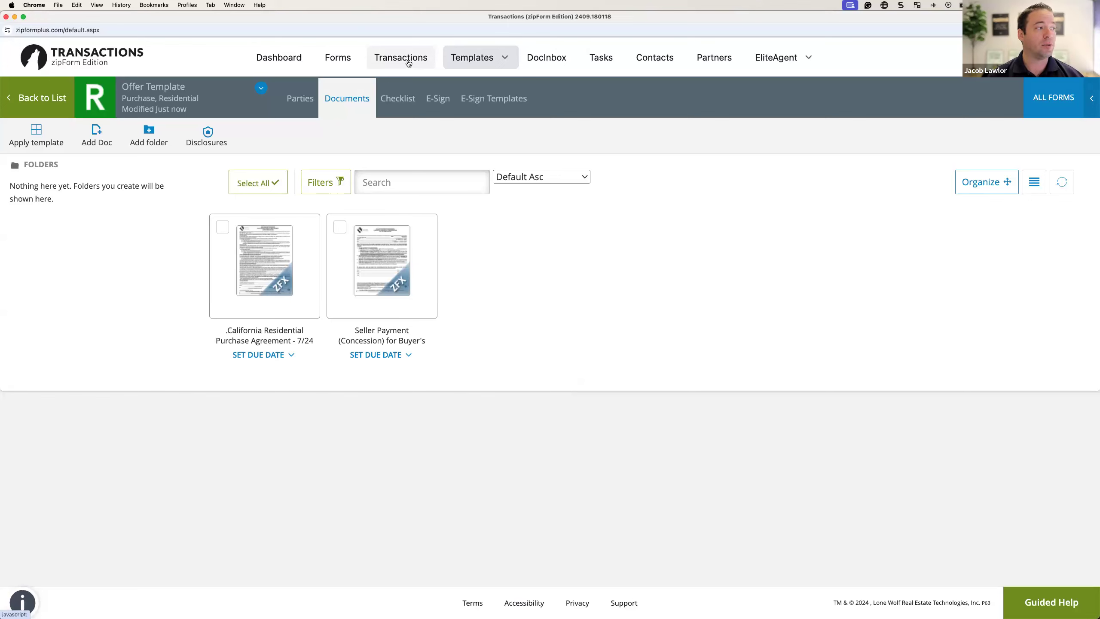
Step: Go to the list of 228 active transactions and start a new transaction
click(398, 63)
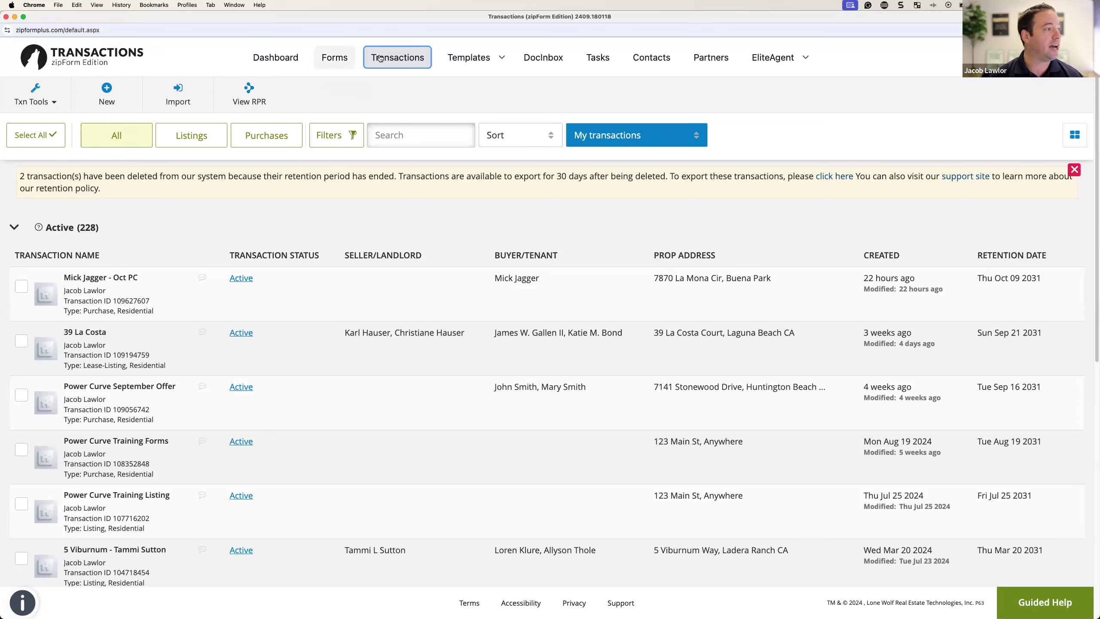
click(140, 91)
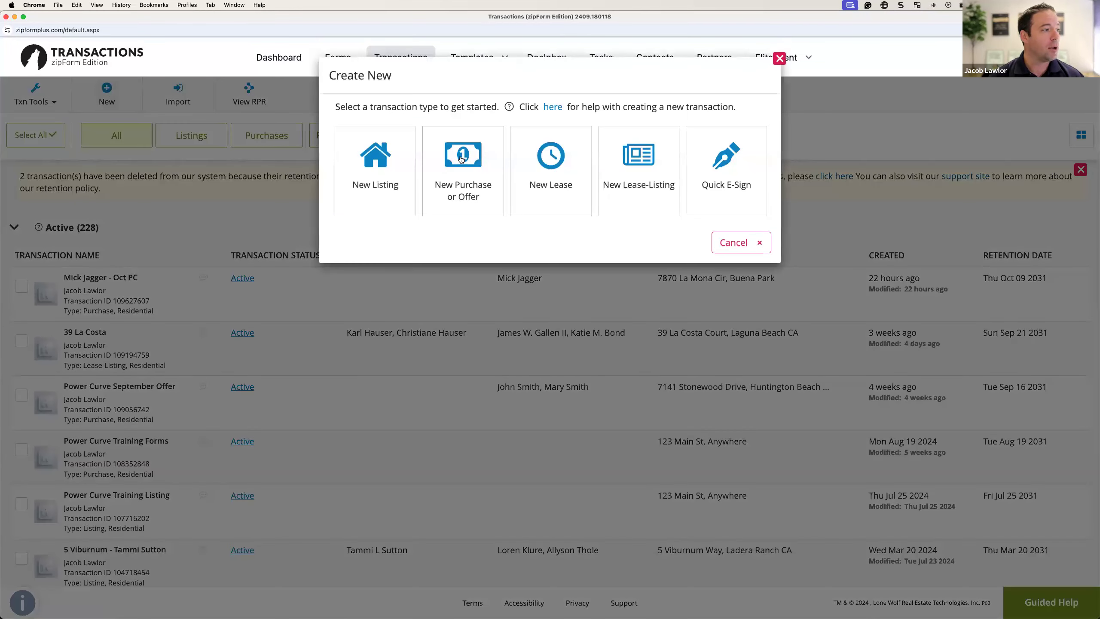
Step: Create a Residential purchase transaction 'Training Video Offer Sample' using the Personal - Offer Template
click(462, 159)
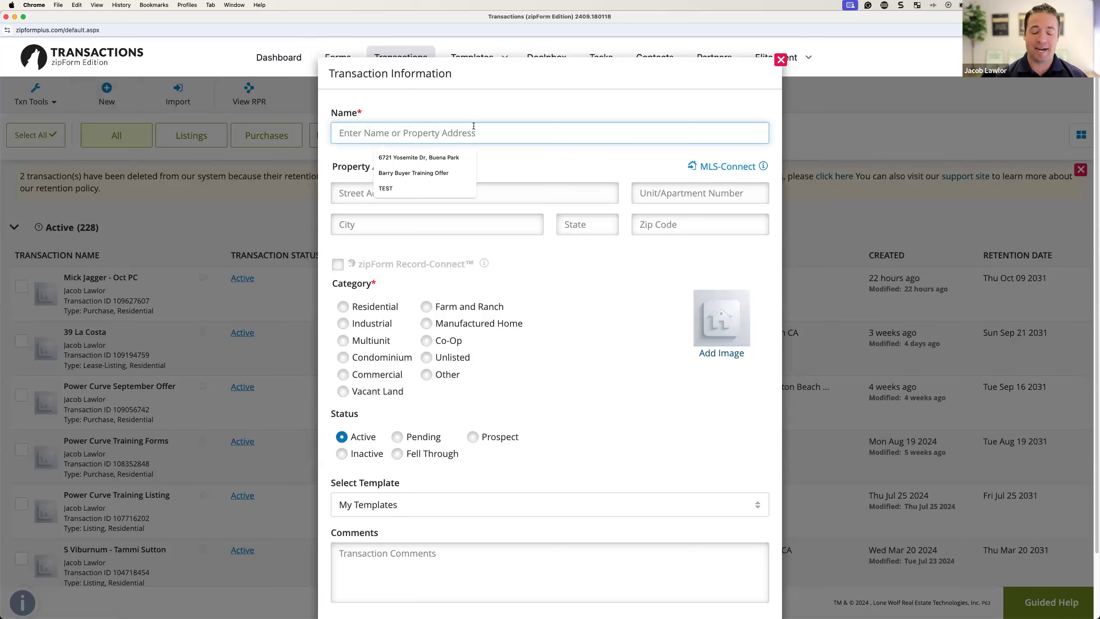
text(Training Vle)
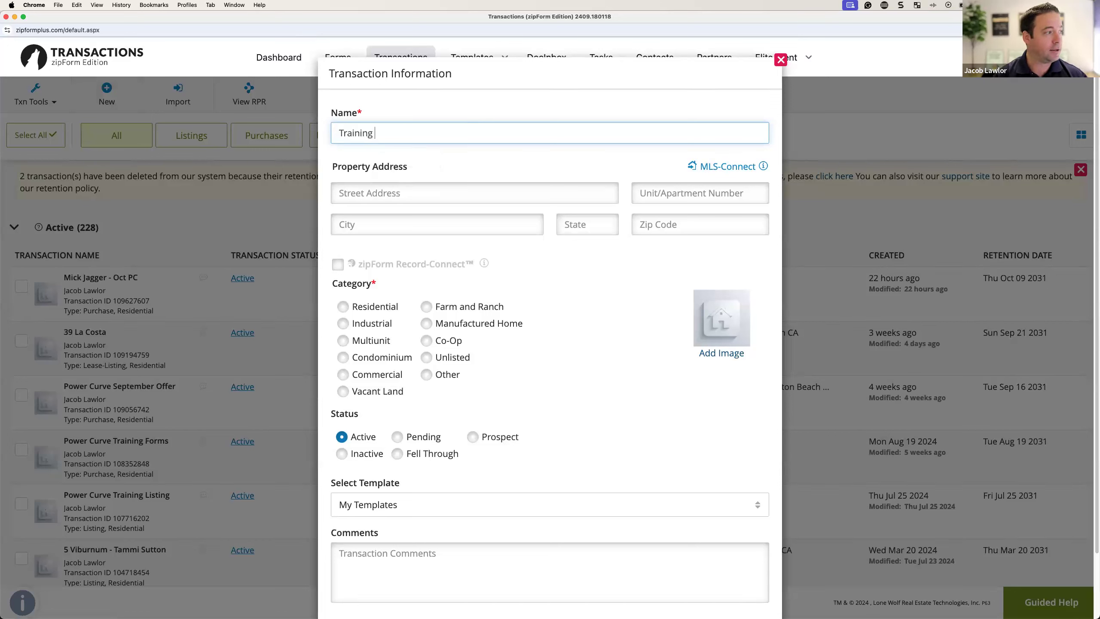
key(BackSpace)
key(BackSpace)
text(ideo )
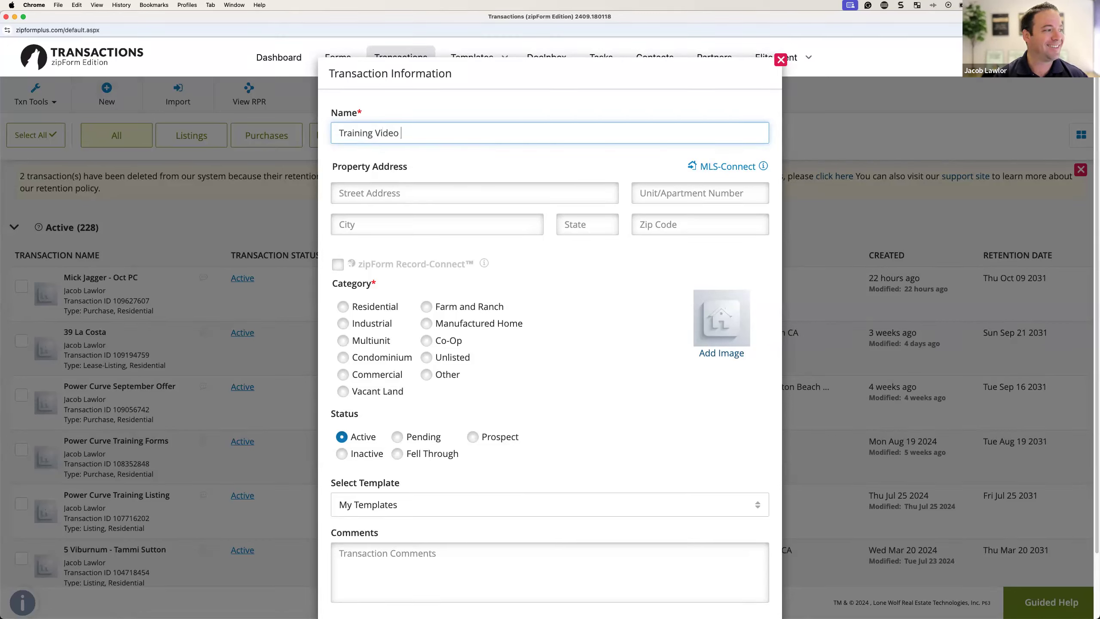
text(Offer Sample)
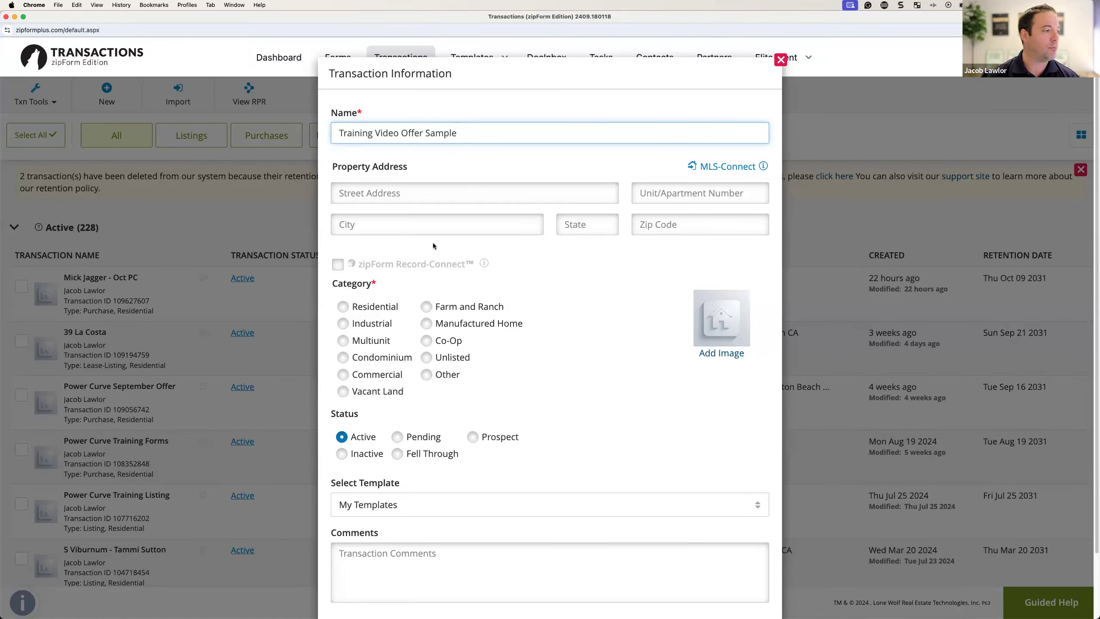
click(343, 306)
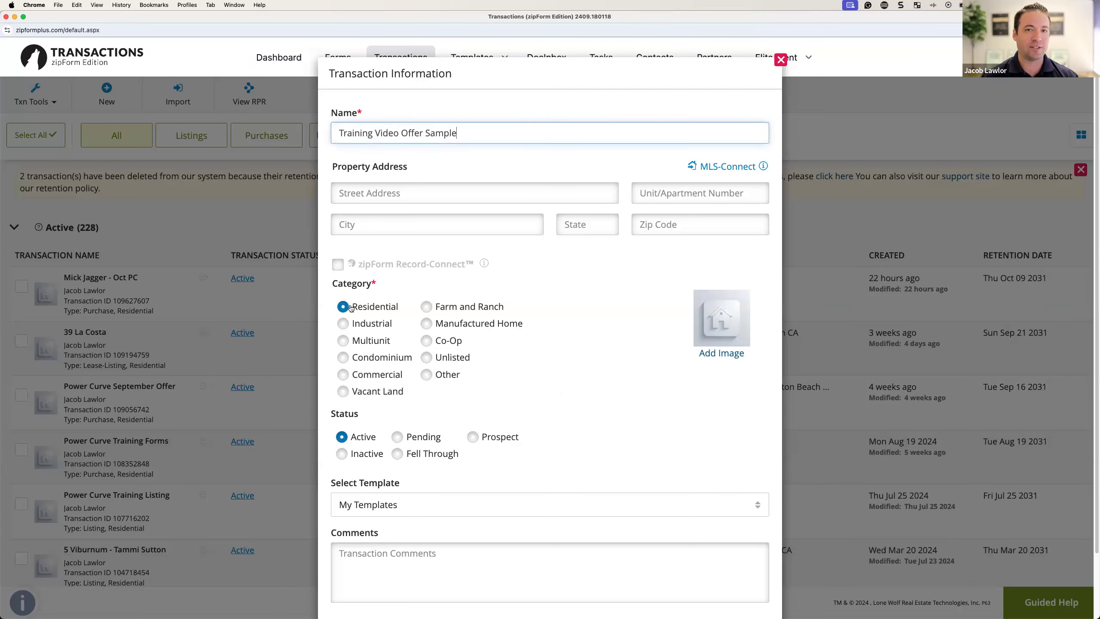
scroll(368, 311, down, 3)
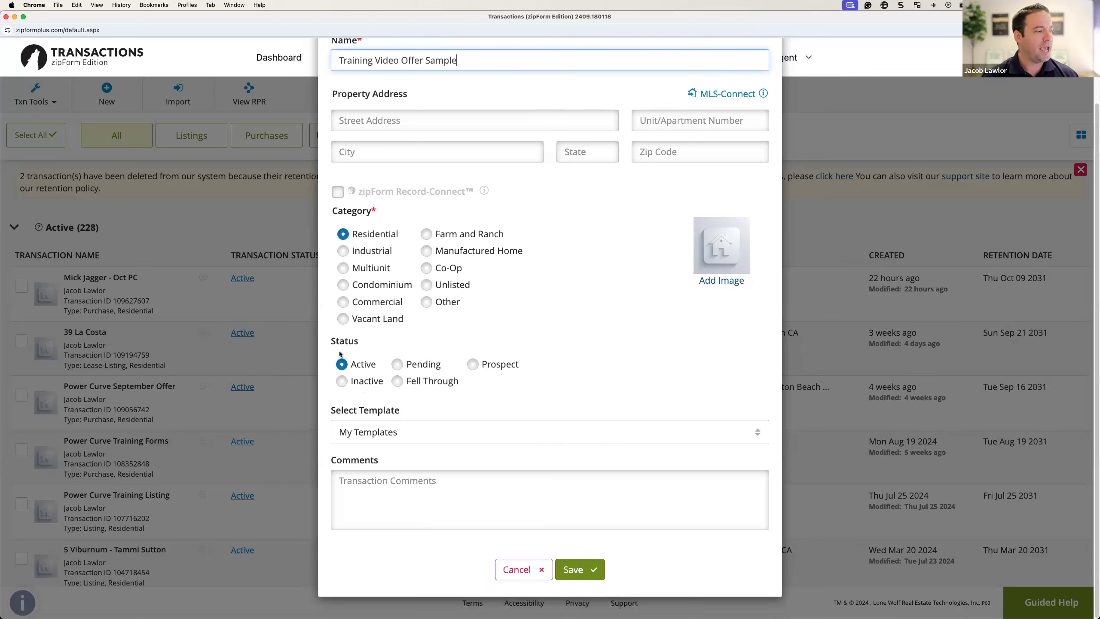
click(409, 430)
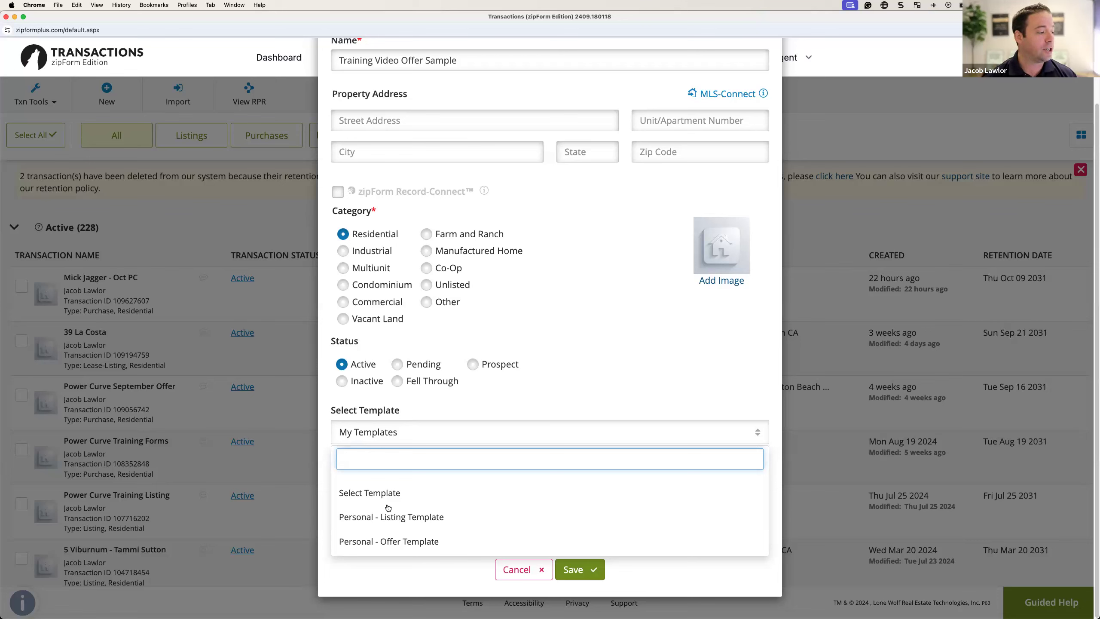
click(383, 543)
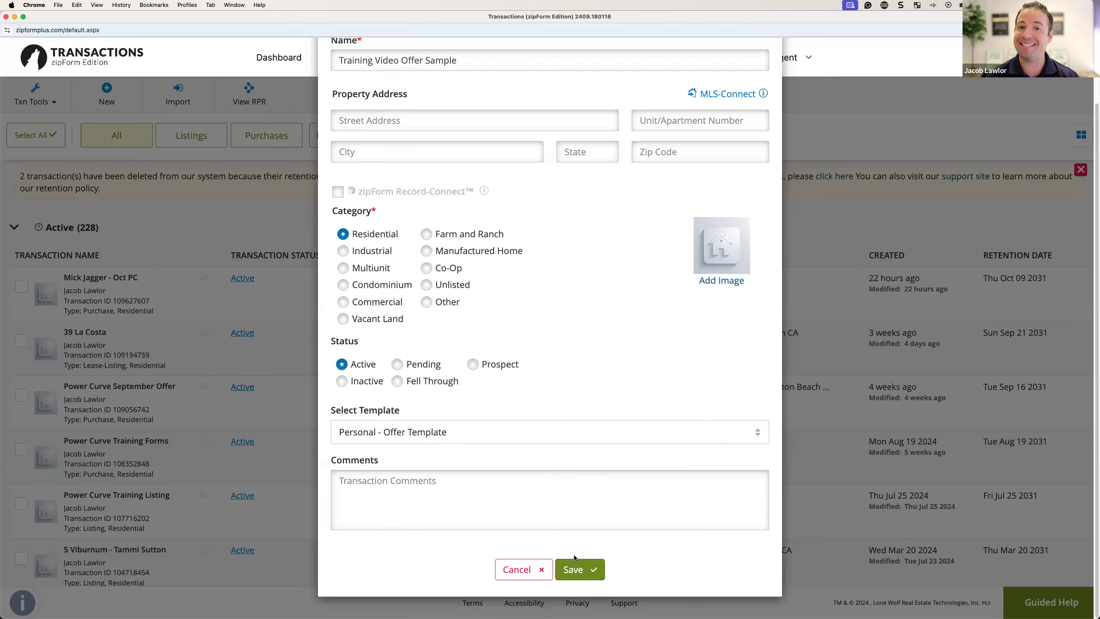
scroll(602, 460, up, 1)
scroll(602, 458, up, 2)
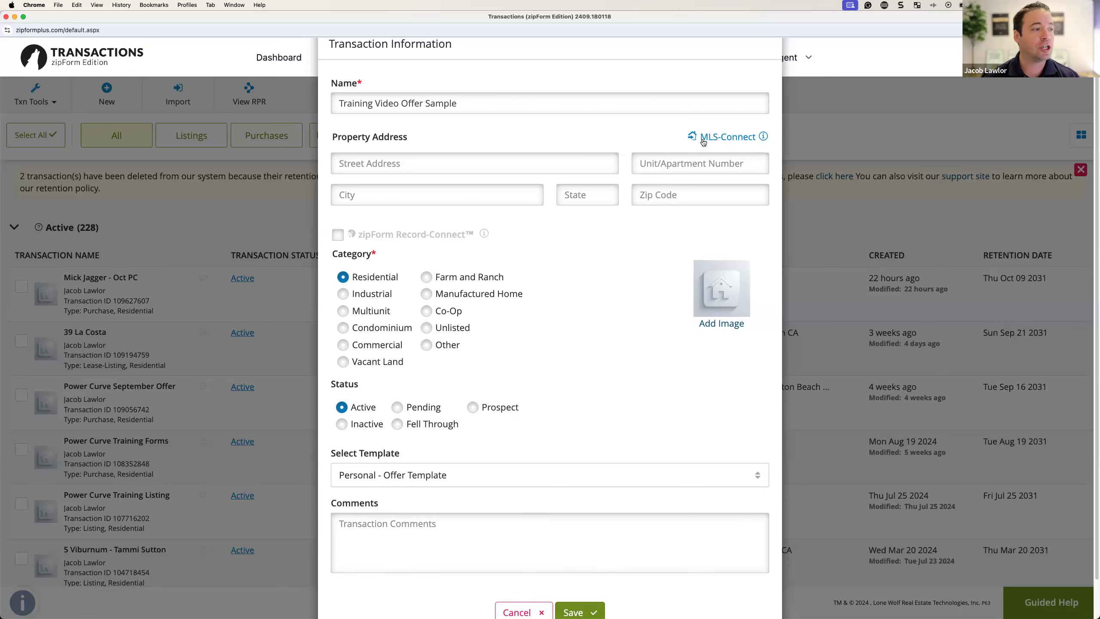
click(717, 138)
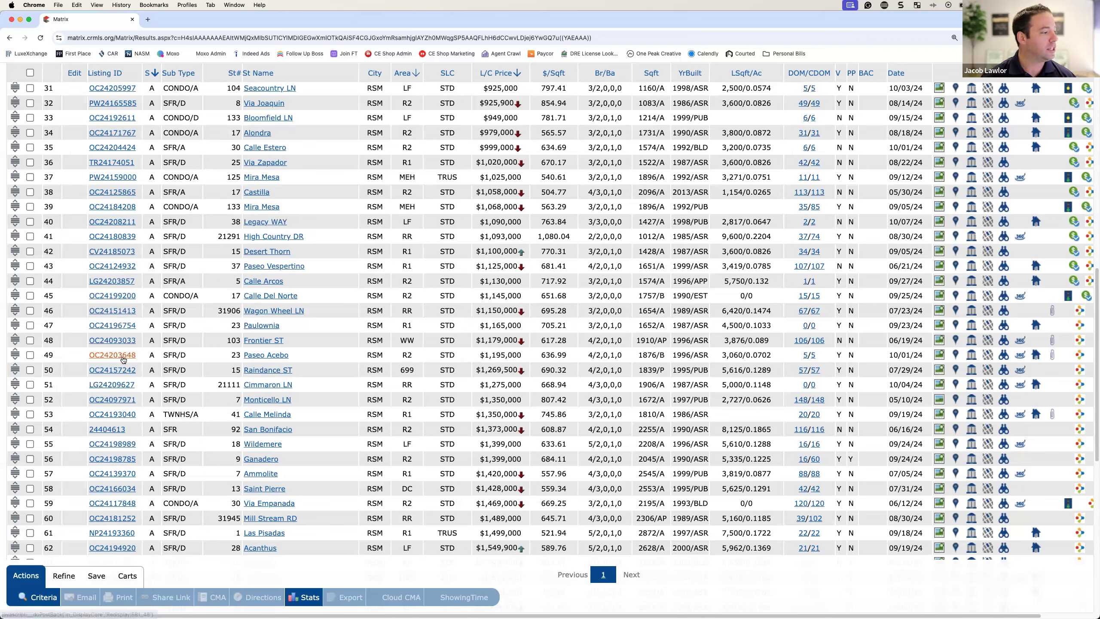
click(119, 372)
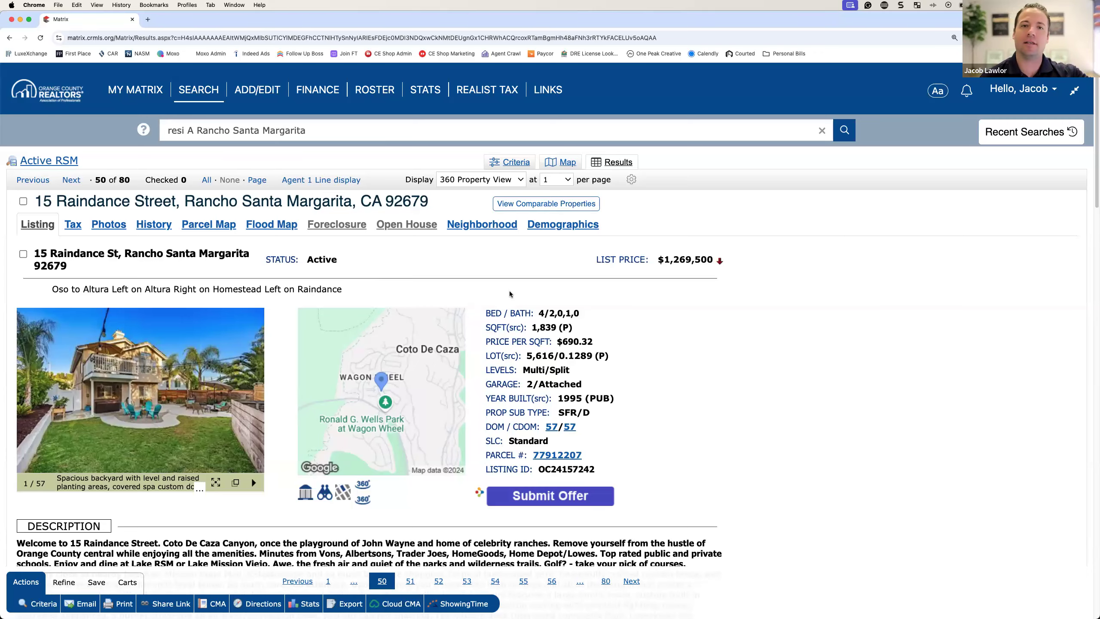
scroll(509, 294, down, 6)
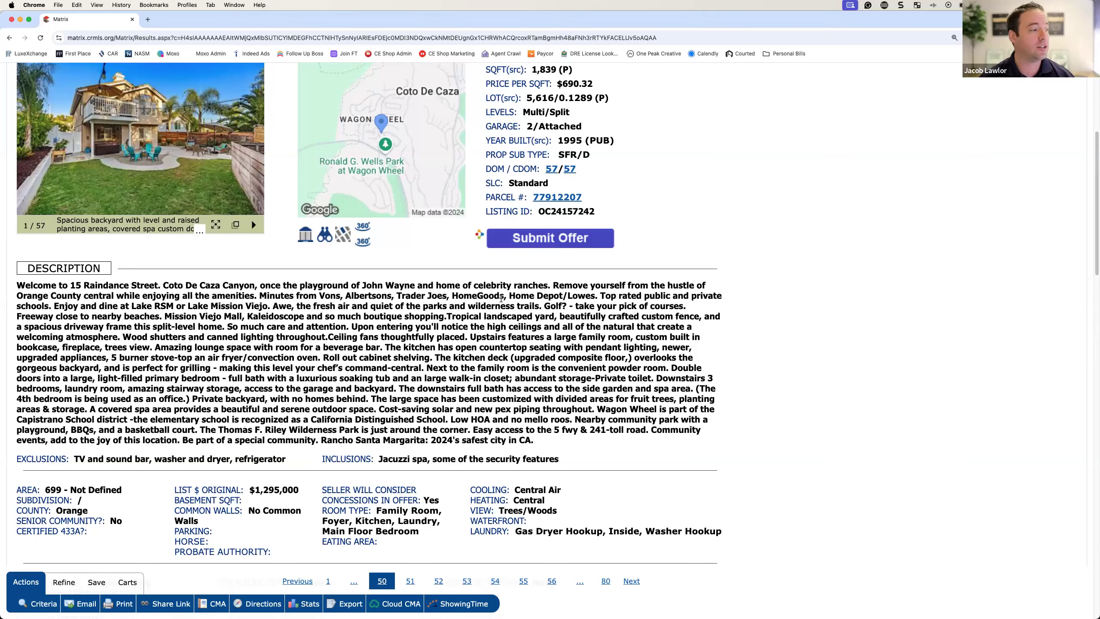
scroll(406, 359, down, 15)
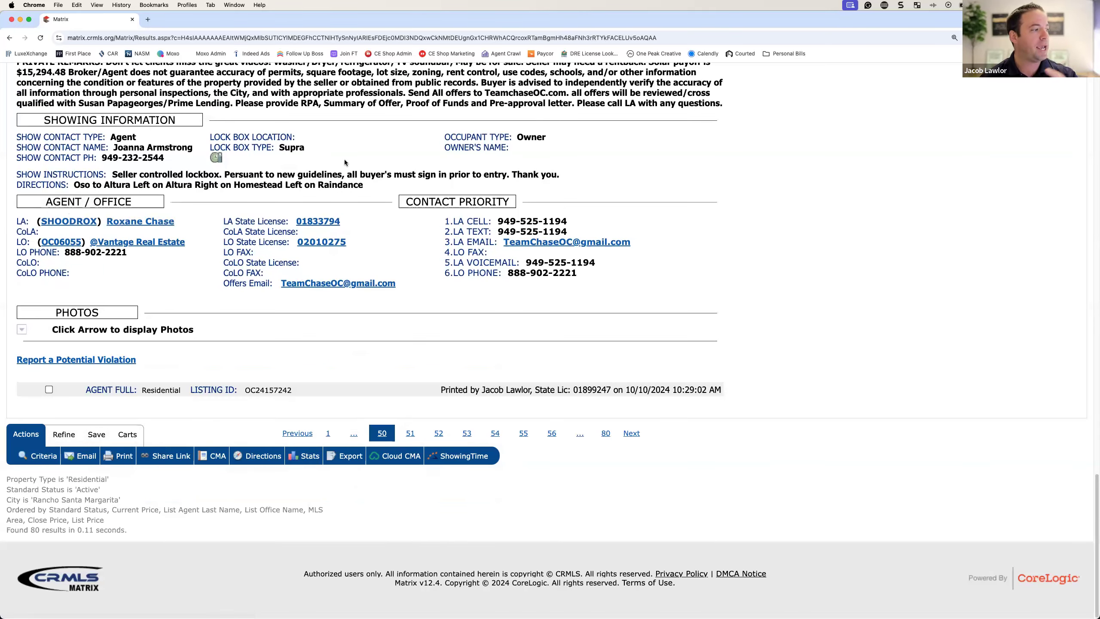
scroll(349, 162, up, 8)
scroll(348, 161, up, 20)
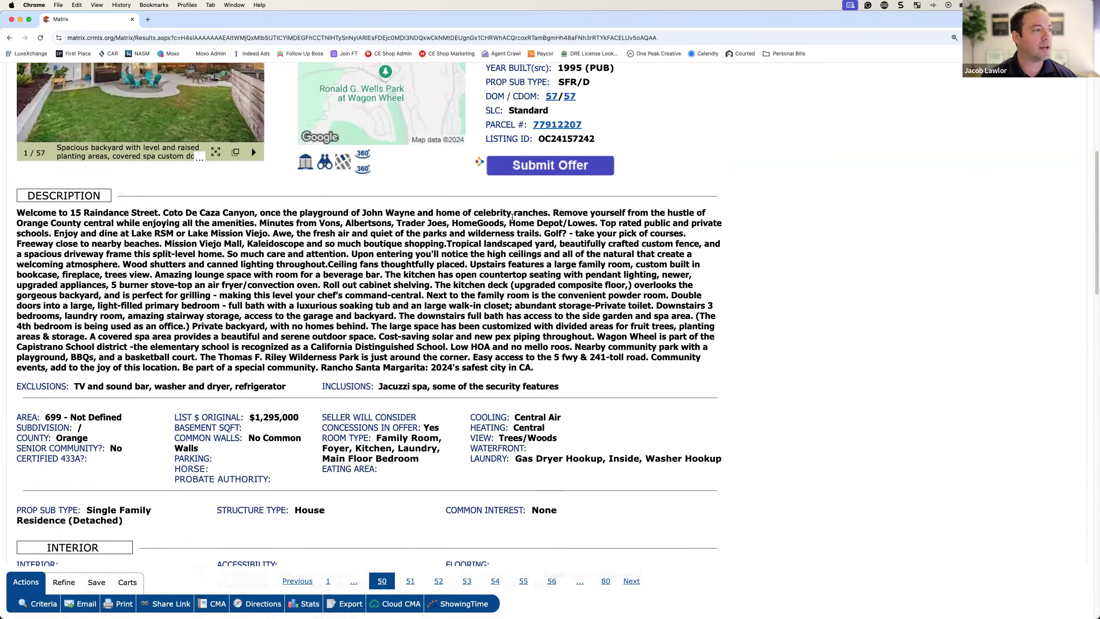
scroll(607, 302, up, 1)
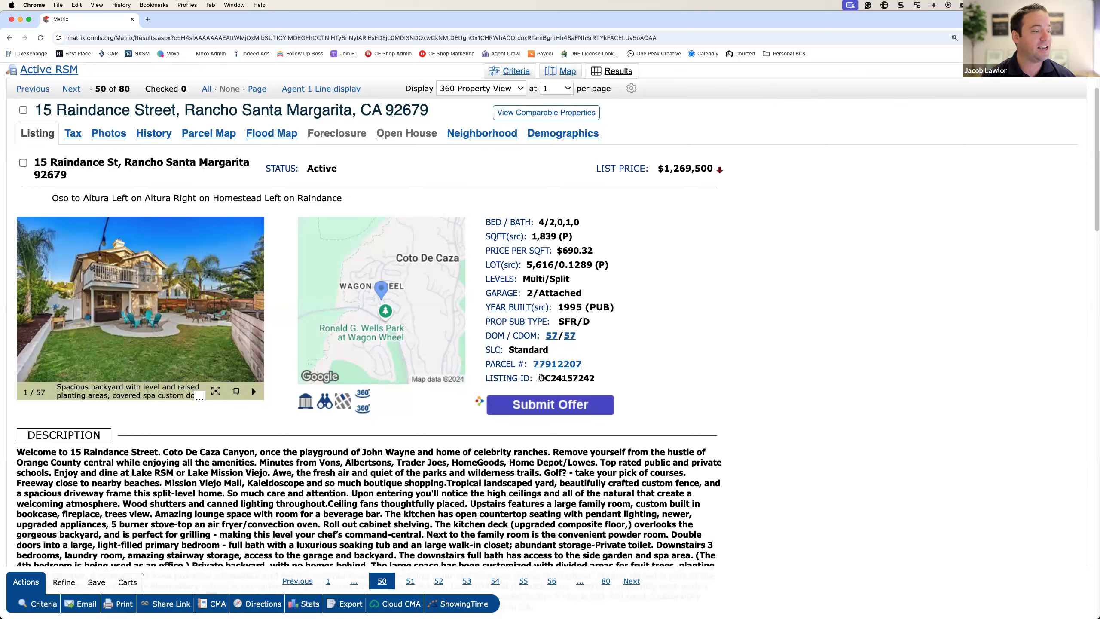
Step: Copy listing ID OC24157242 and return to the zipForm MLS Listing ID field
double_click(553, 377)
right_click(553, 376)
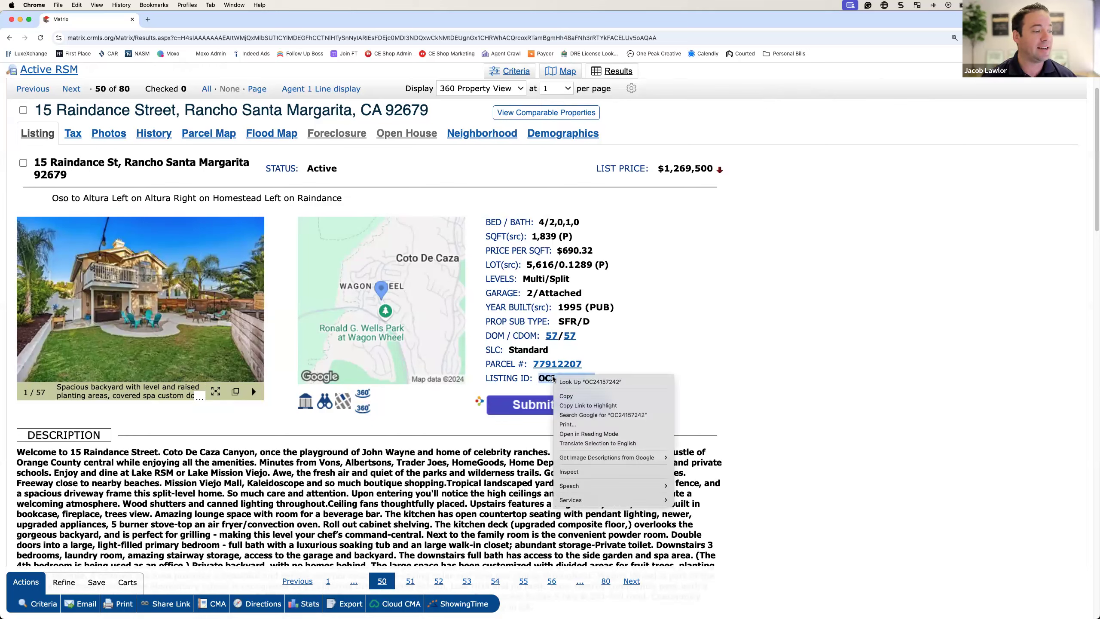
click(565, 396)
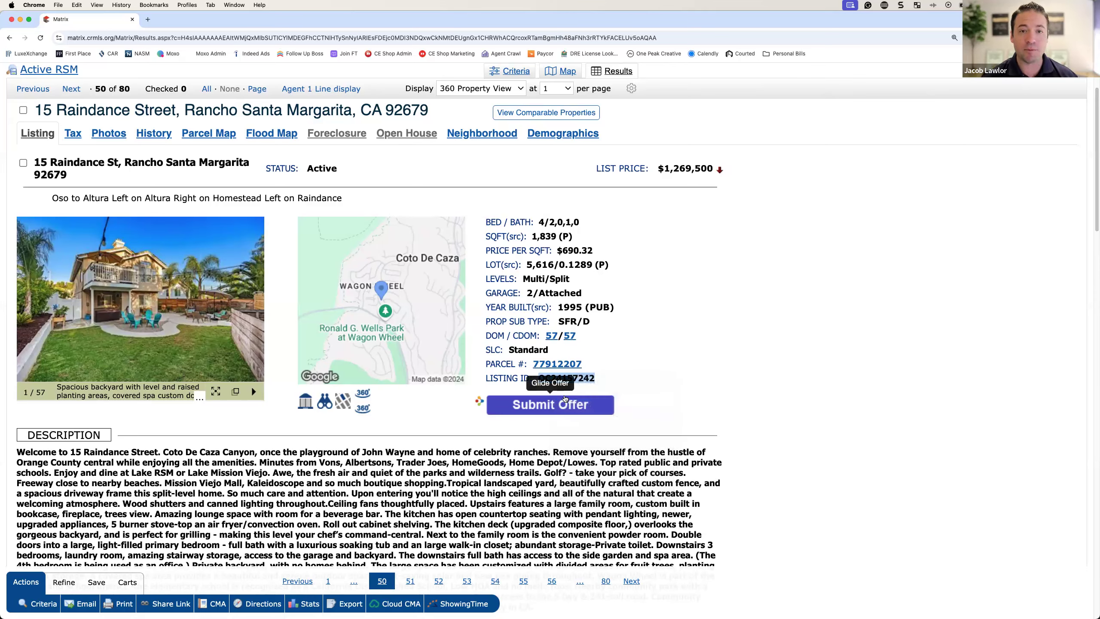
key(super+grave)
right_click(545, 246)
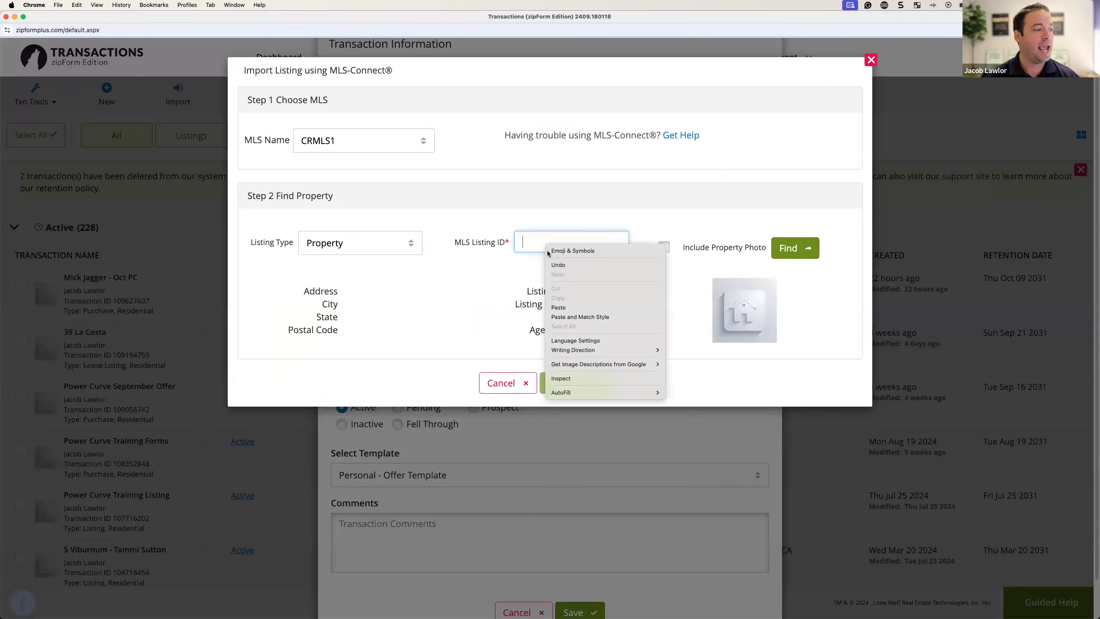
click(571, 308)
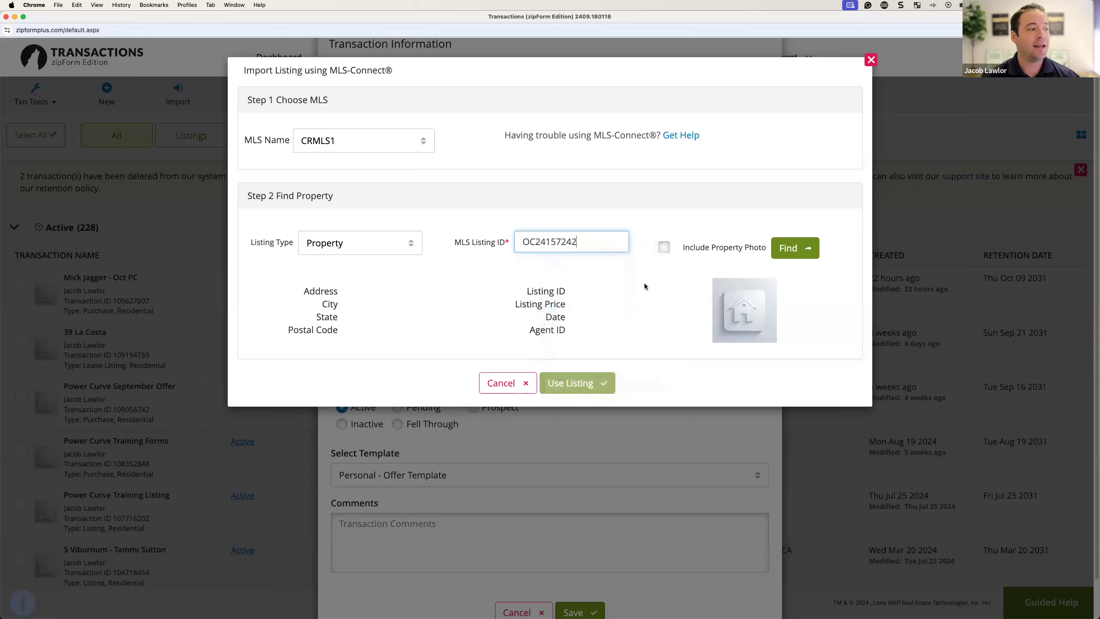
click(799, 250)
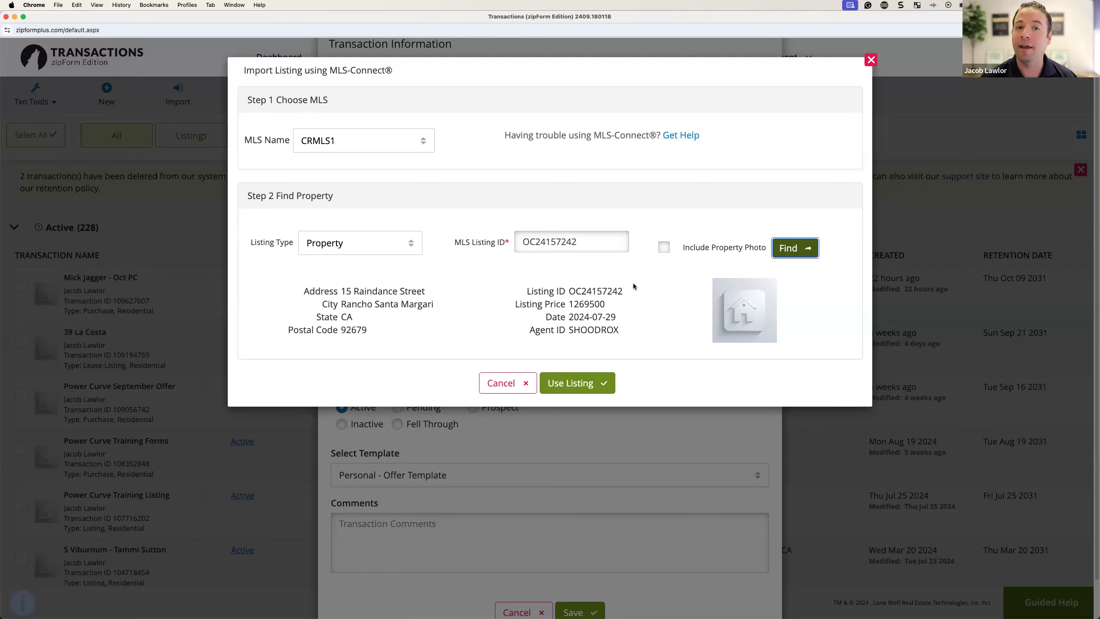
click(581, 384)
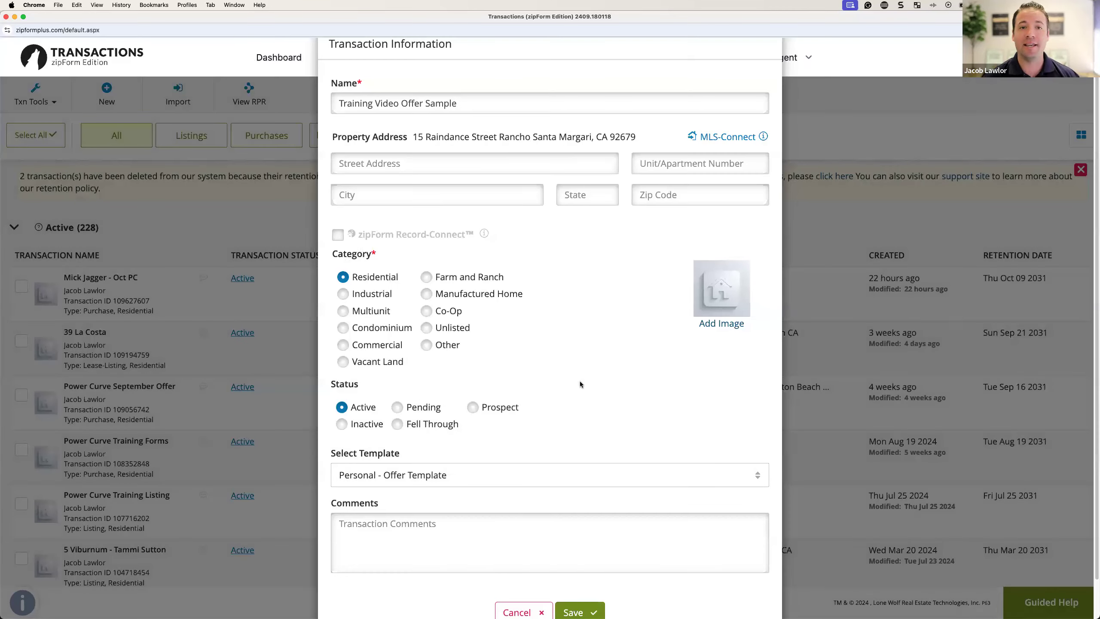
scroll(613, 312, down, 2)
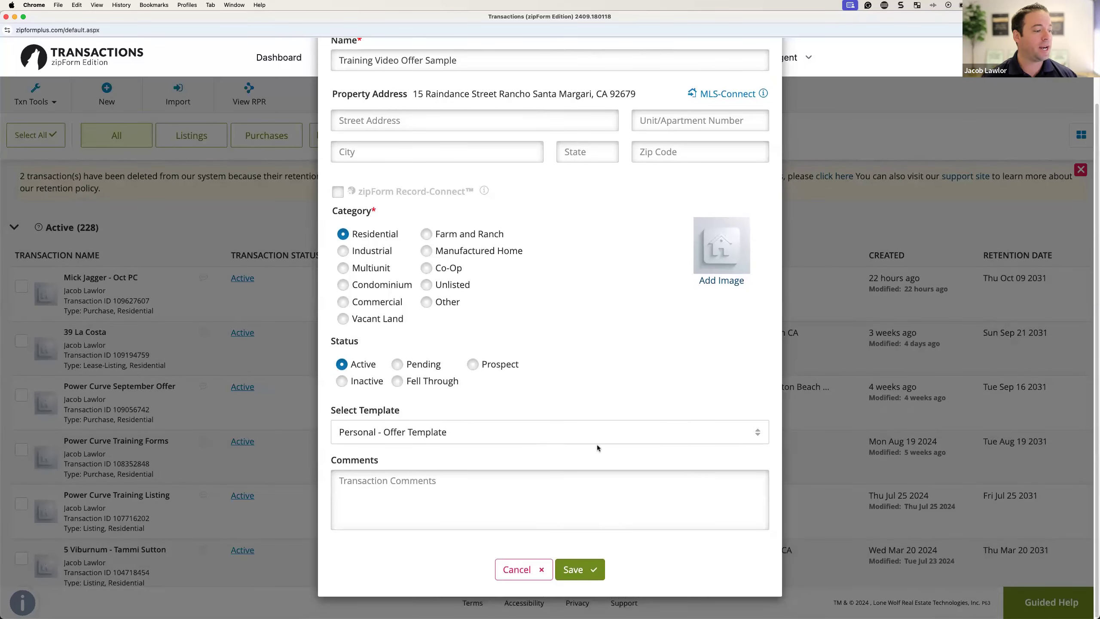
Step: Save Training Video Offer Sample and open its California Residential Purchase Agreement - 7/24 from Documents
click(585, 571)
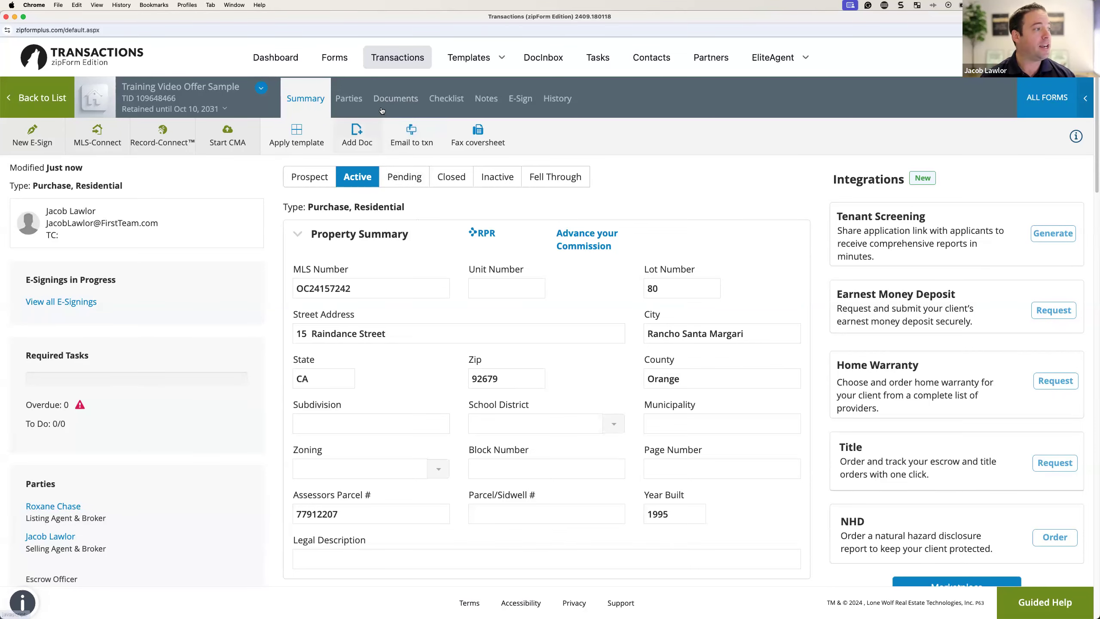
click(395, 99)
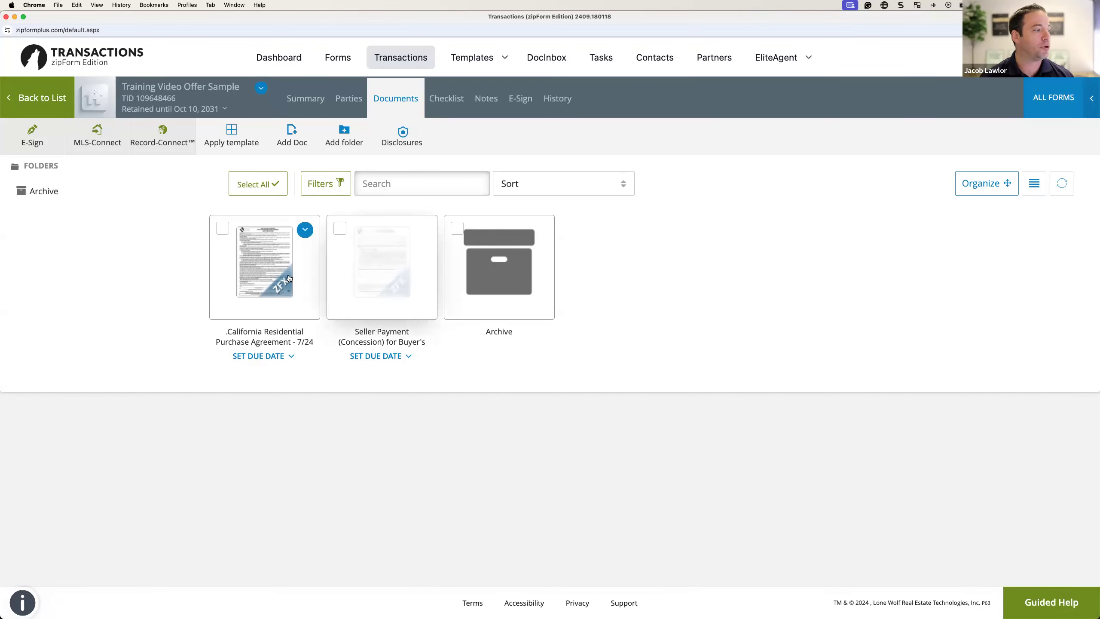
click(297, 261)
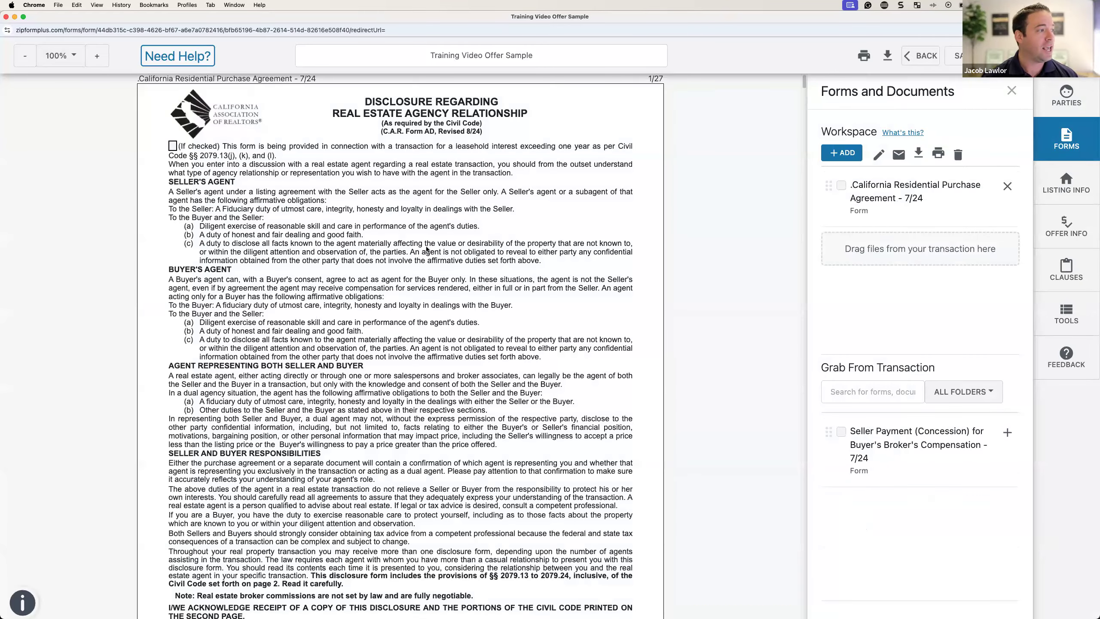
Step: Enter the buyer's name on the agency disclosure acknowledgement's Buyer signature line
scroll(427, 243, down, 3)
scroll(426, 241, down, 5)
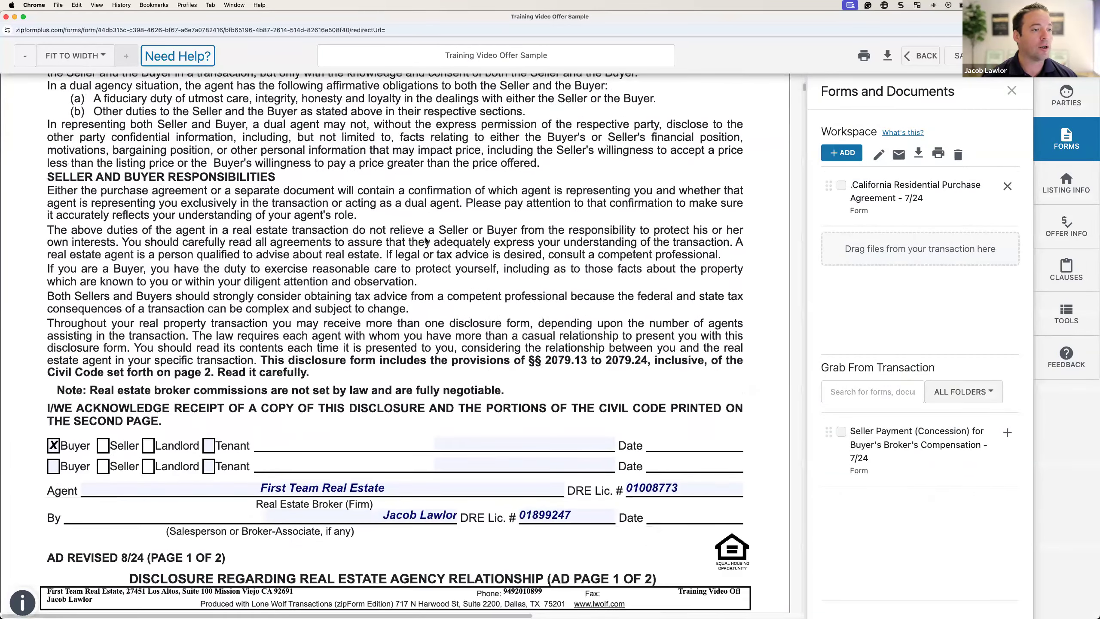
scroll(428, 236, down, 2)
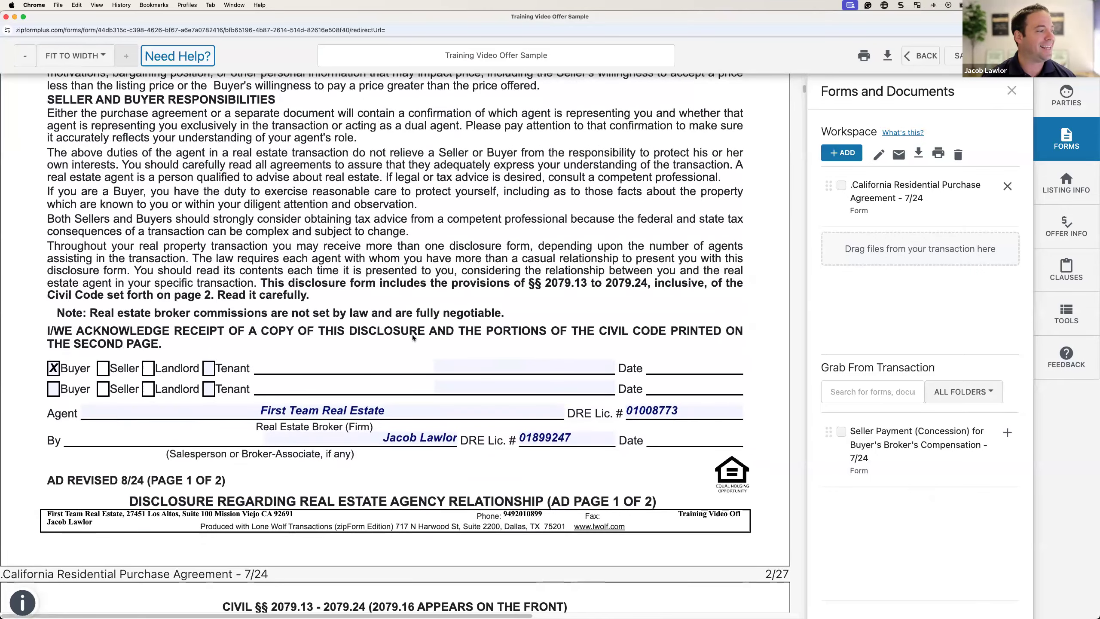
click(451, 365)
text(John Smith)
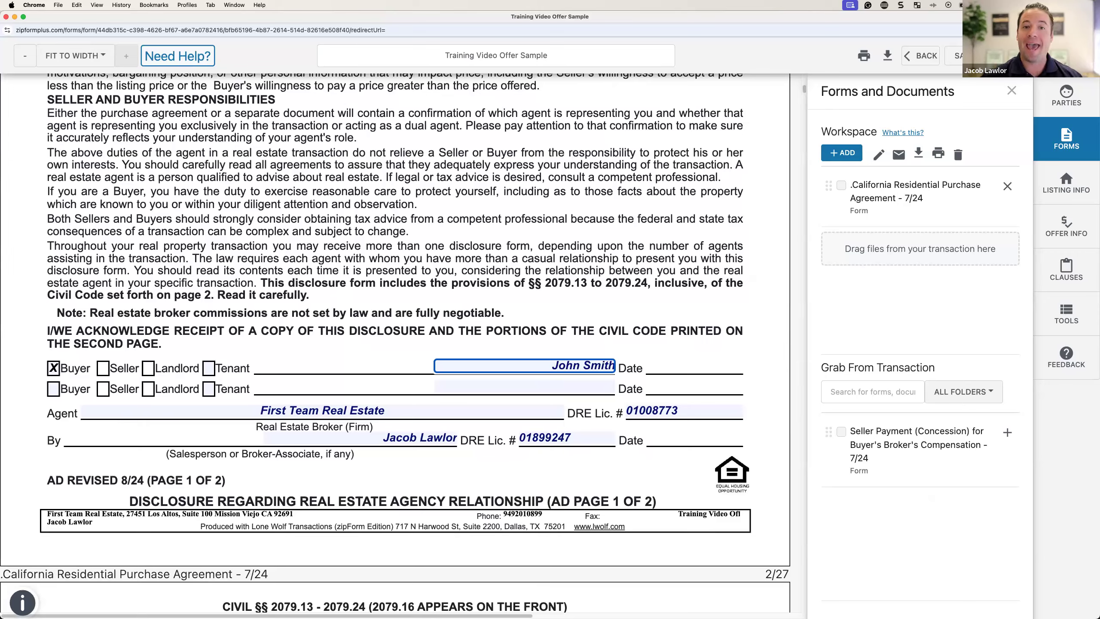
scroll(458, 293, down, 15)
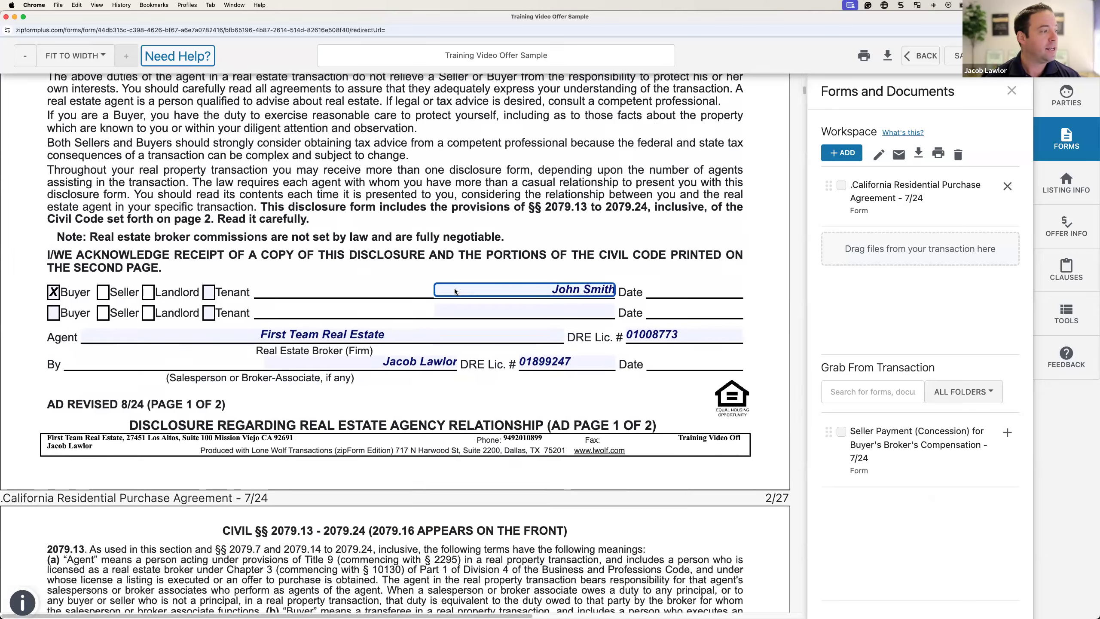
scroll(457, 292, down, 12)
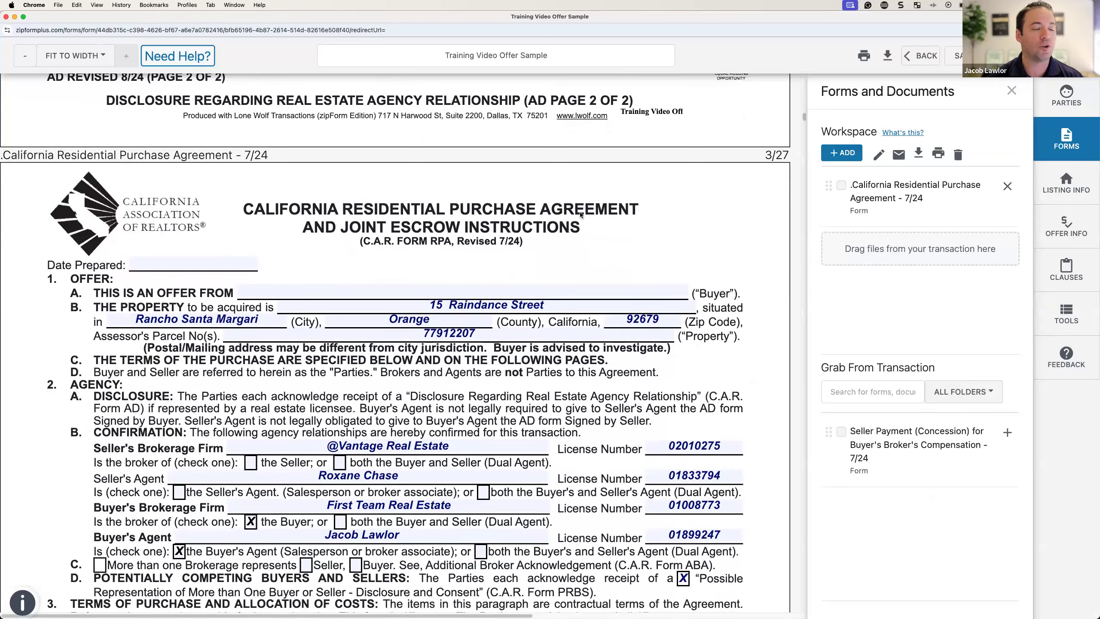
scroll(576, 216, down, 5)
scroll(358, 178, up, 3)
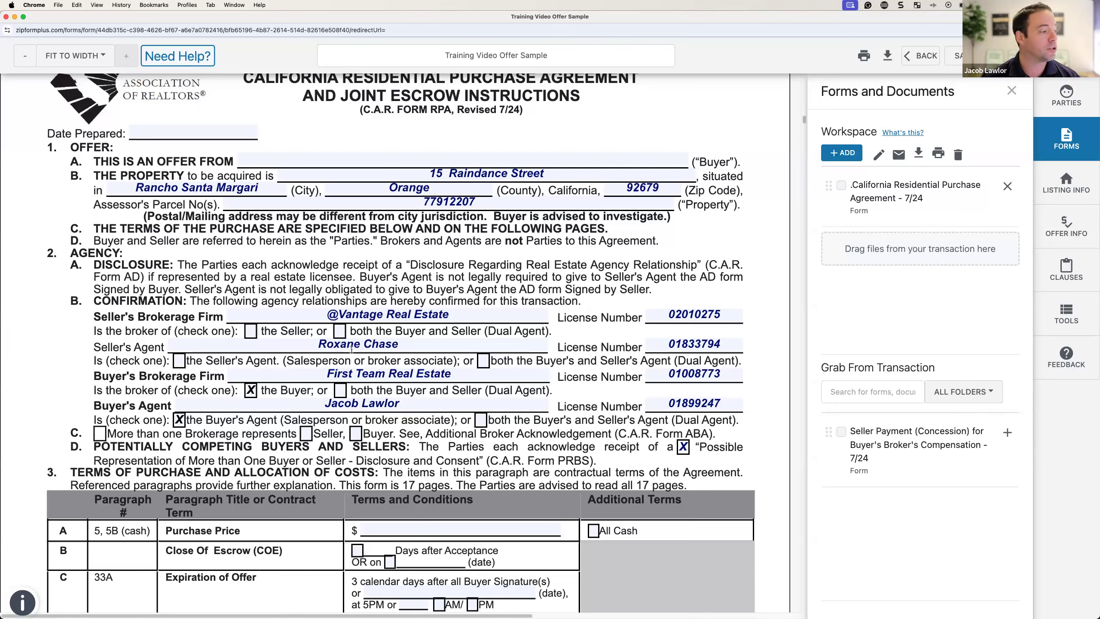
Step: Check 'the Seller' under Seller's Brokerage Firm and set Date Prepared to October 10, 2024
click(249, 330)
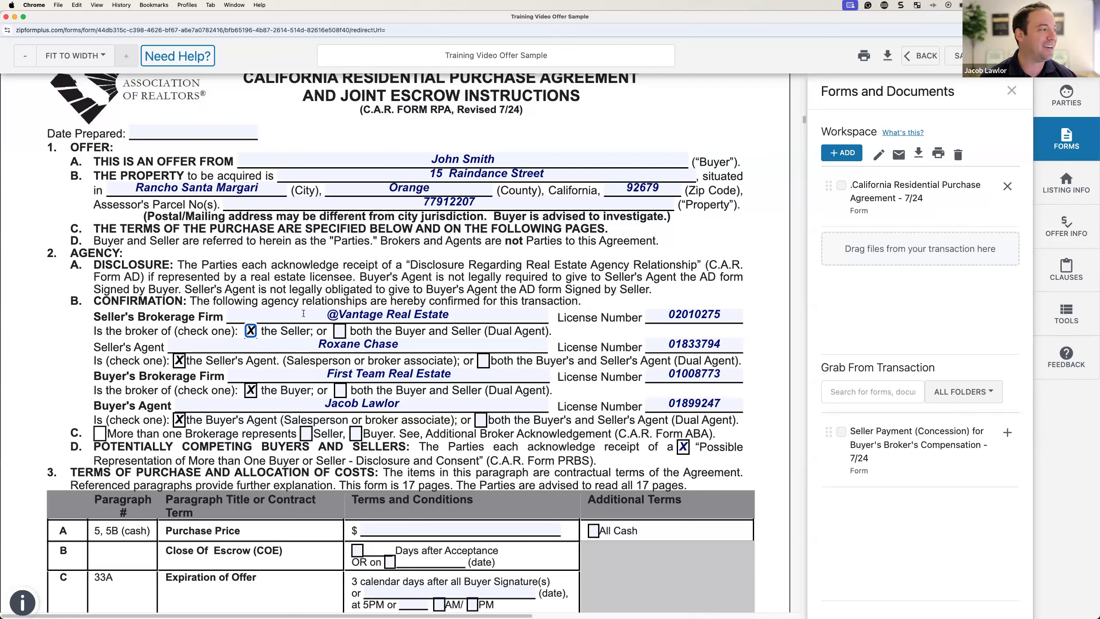
click(205, 131)
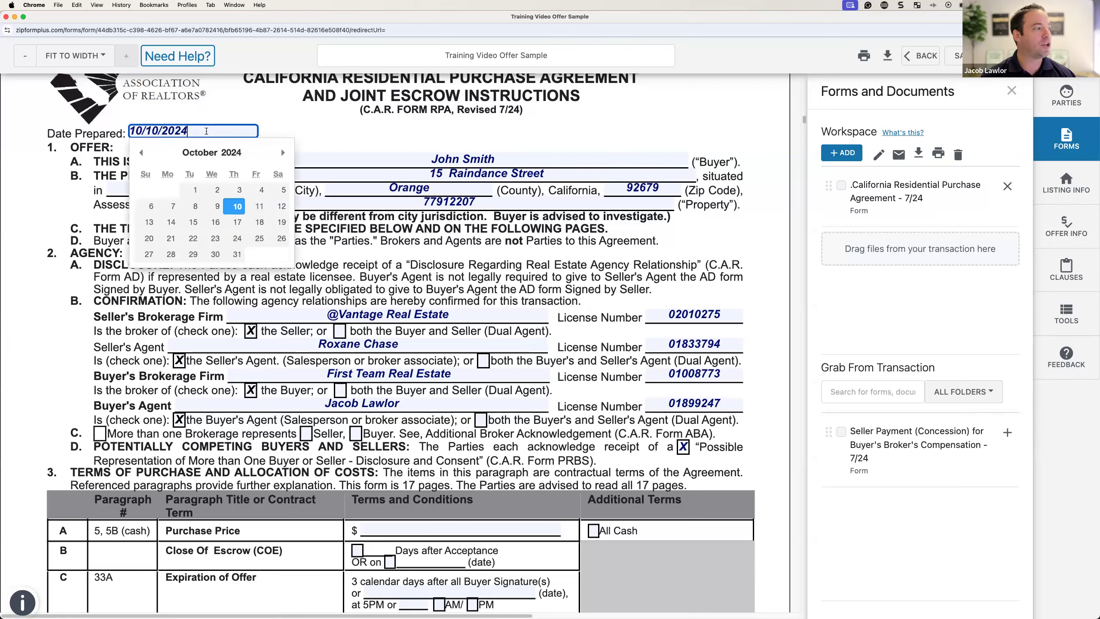
click(306, 120)
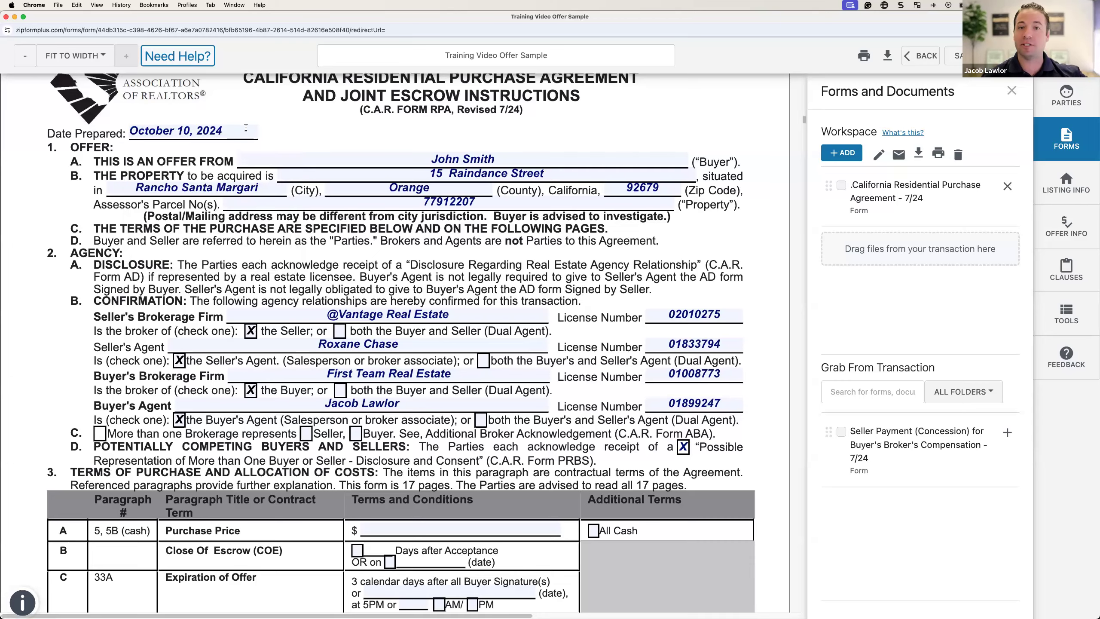
scroll(329, 153, down, 6)
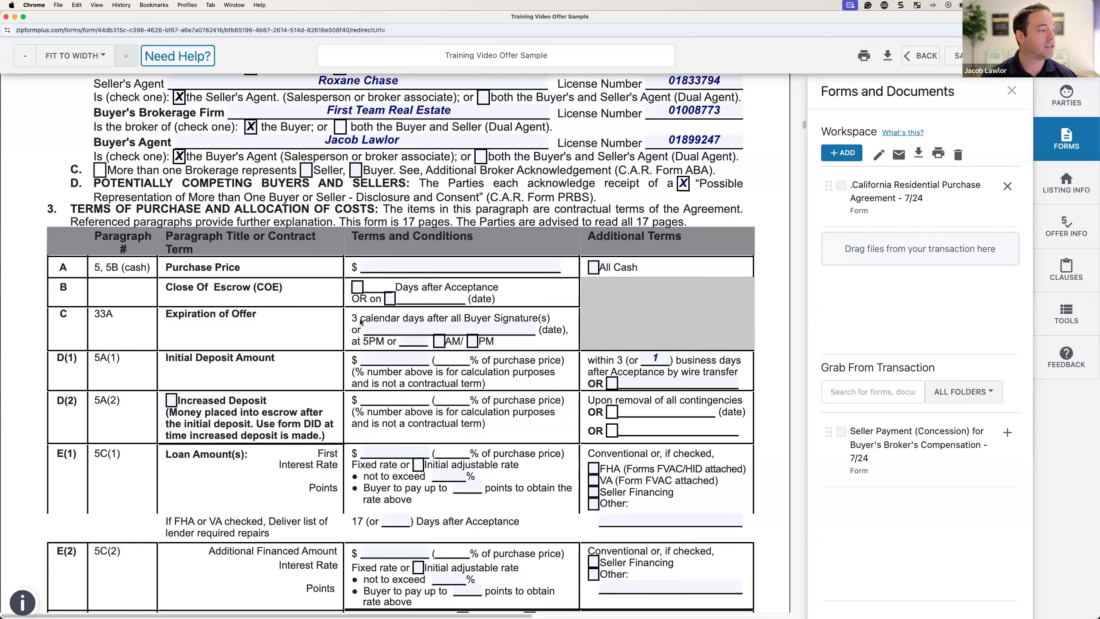
scroll(450, 342, down, 9)
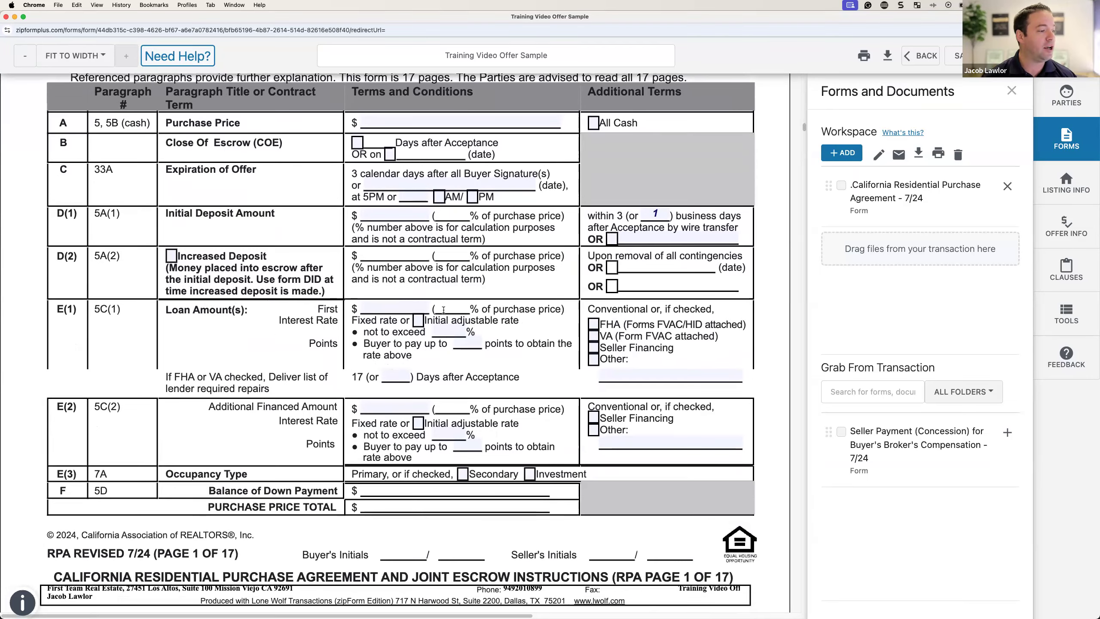
scroll(445, 312, down, 13)
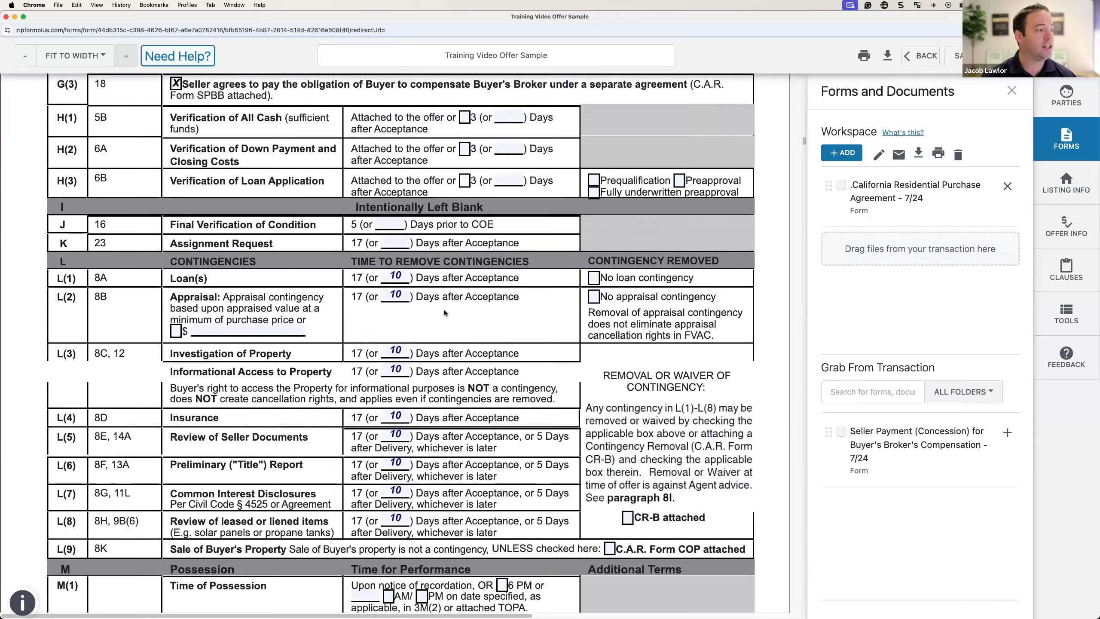
scroll(444, 312, down, 16)
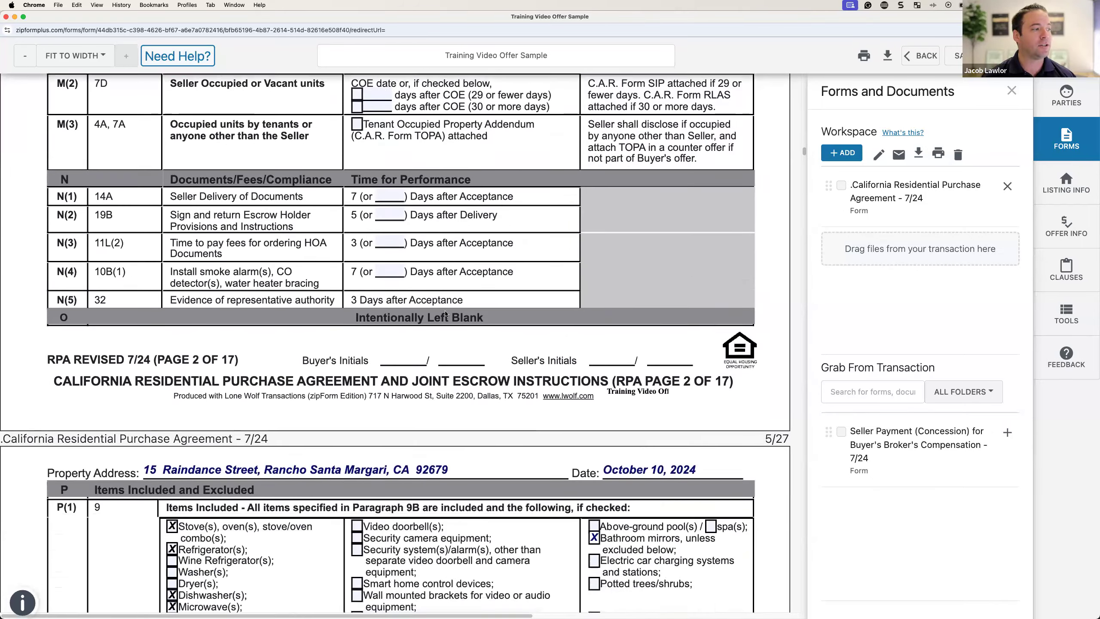
scroll(445, 313, down, 11)
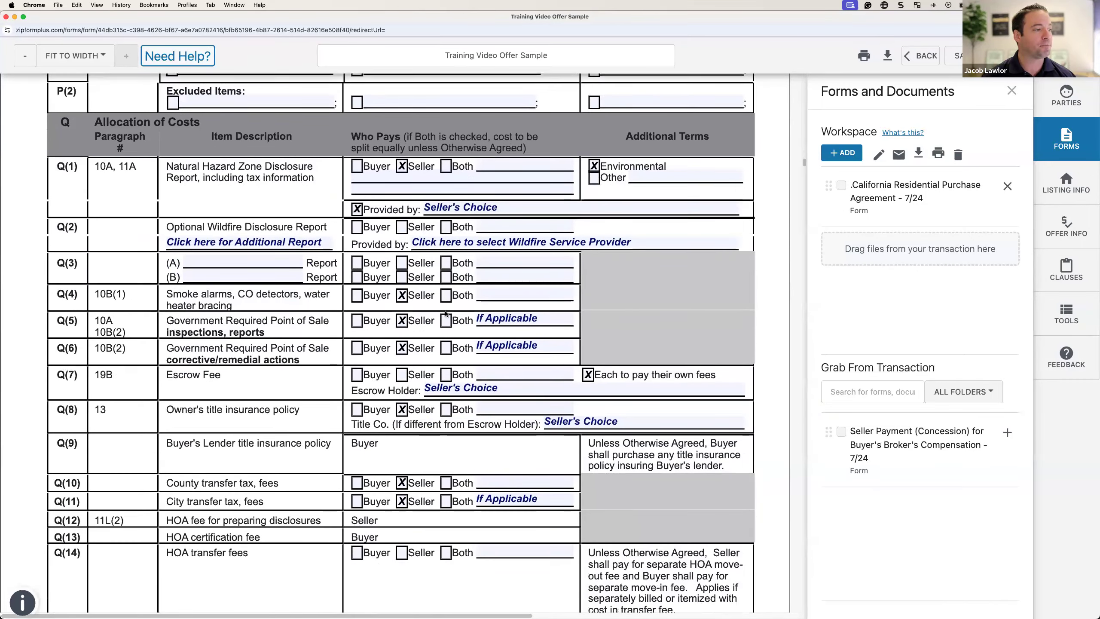
scroll(445, 312, down, 1)
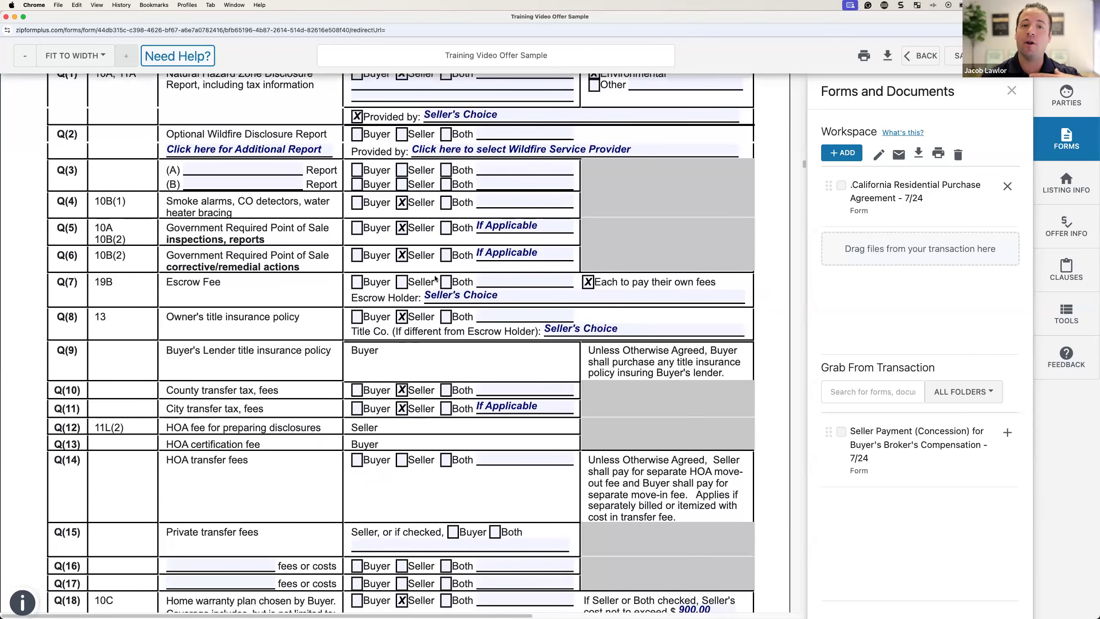